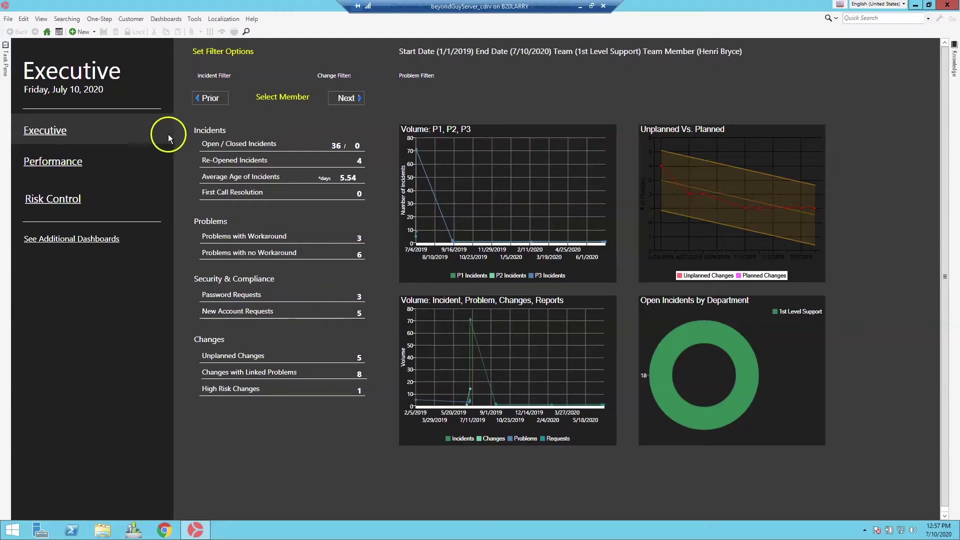
Run the dashboard's Set Filter Options and set the start date to 1/1/2019.
{"action": "left_click", "coordinate": [227, 55]}
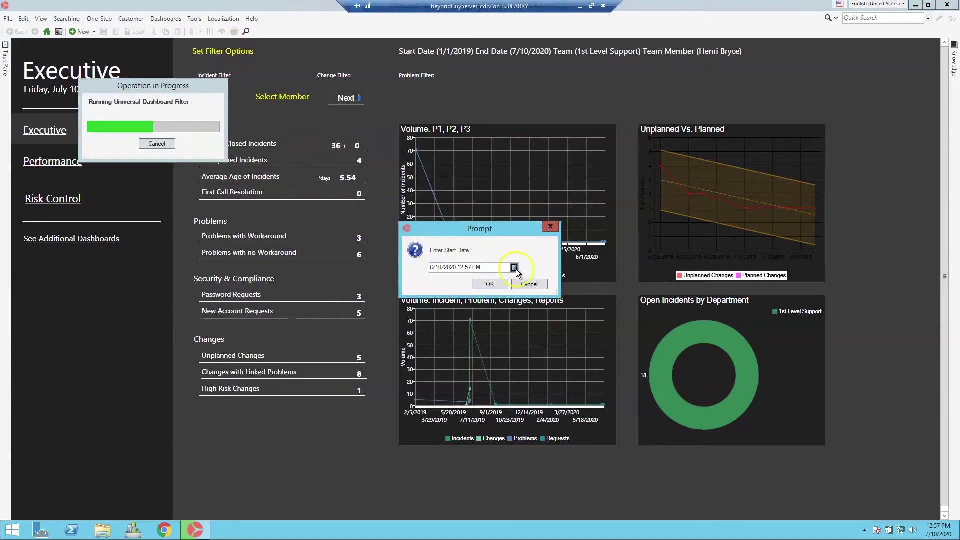
{"action": "left_click", "coordinate": [514, 268]}
{"action": "left_click", "coordinate": [479, 284]}
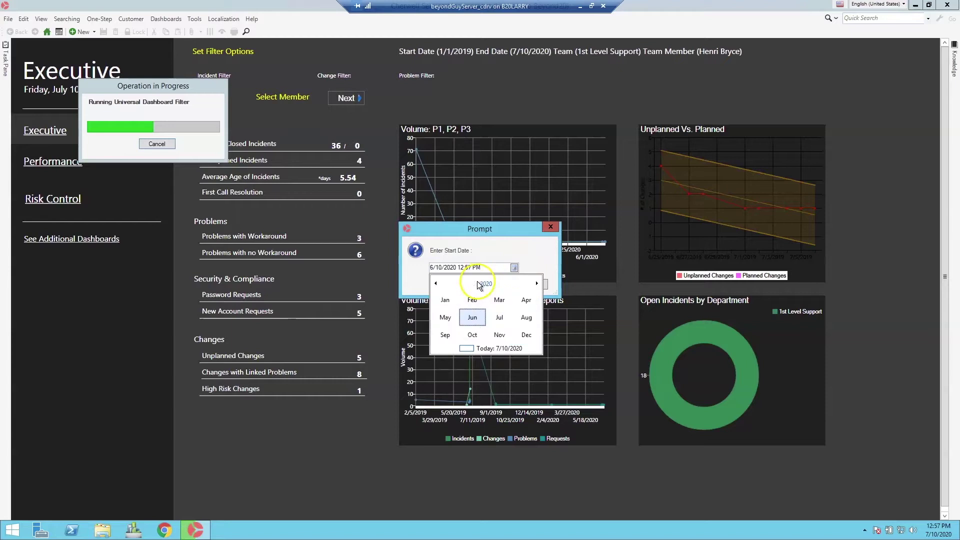
{"action": "left_click", "coordinate": [435, 283]}
{"action": "left_click", "coordinate": [445, 300]}
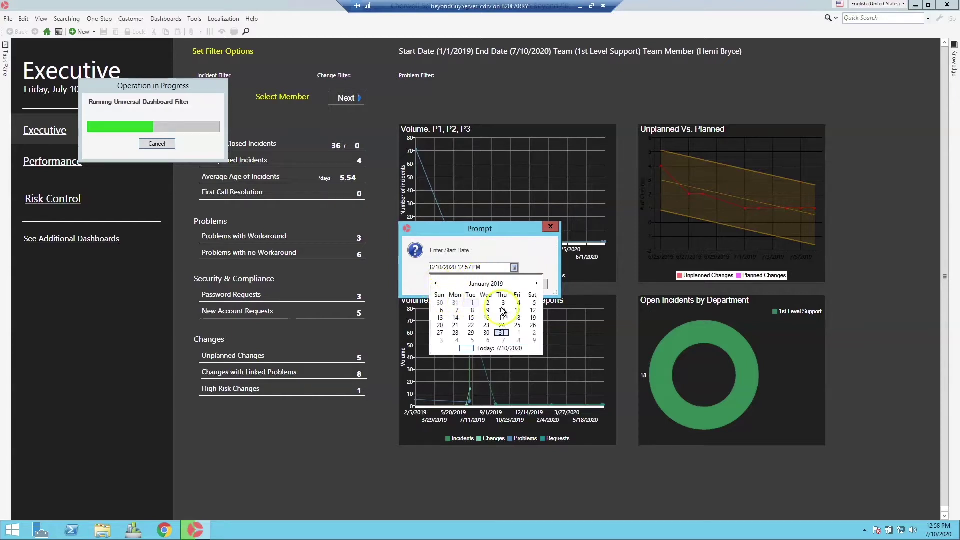
{"action": "left_click", "coordinate": [472, 303]}
{"action": "left_click", "coordinate": [490, 285]}
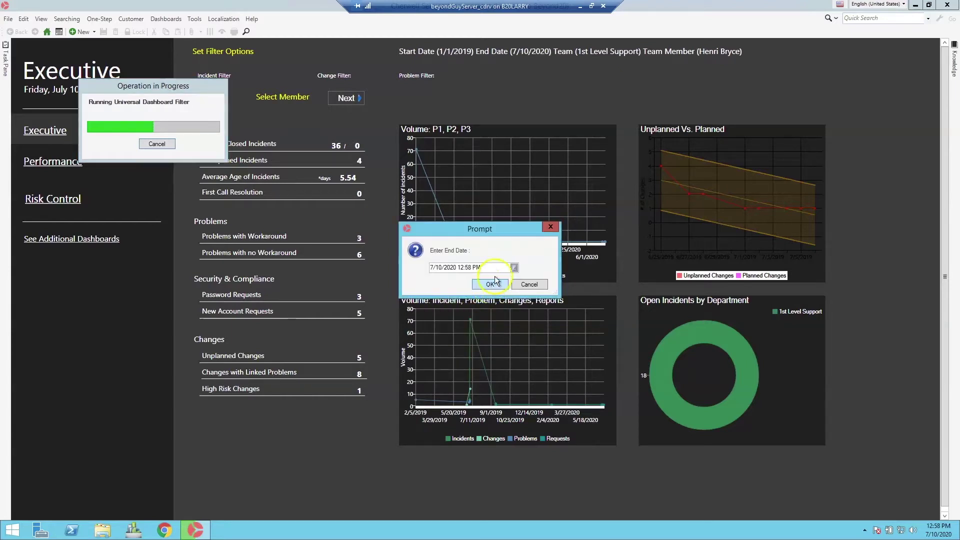
Accept 7/10/2020 as the end date of the dashboard filter.
{"action": "left_click", "coordinate": [514, 267]}
{"action": "left_click", "coordinate": [517, 310]}
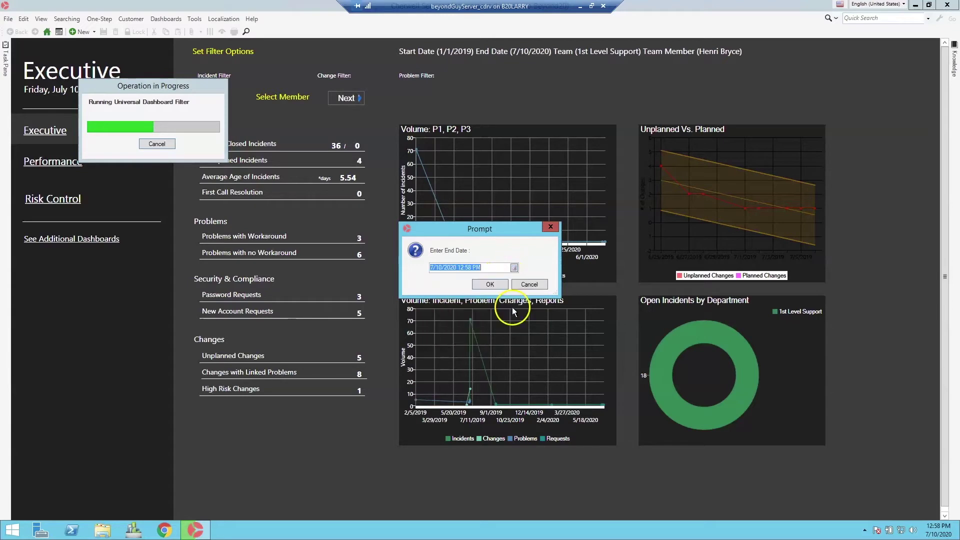
{"action": "left_click", "coordinate": [490, 285]}
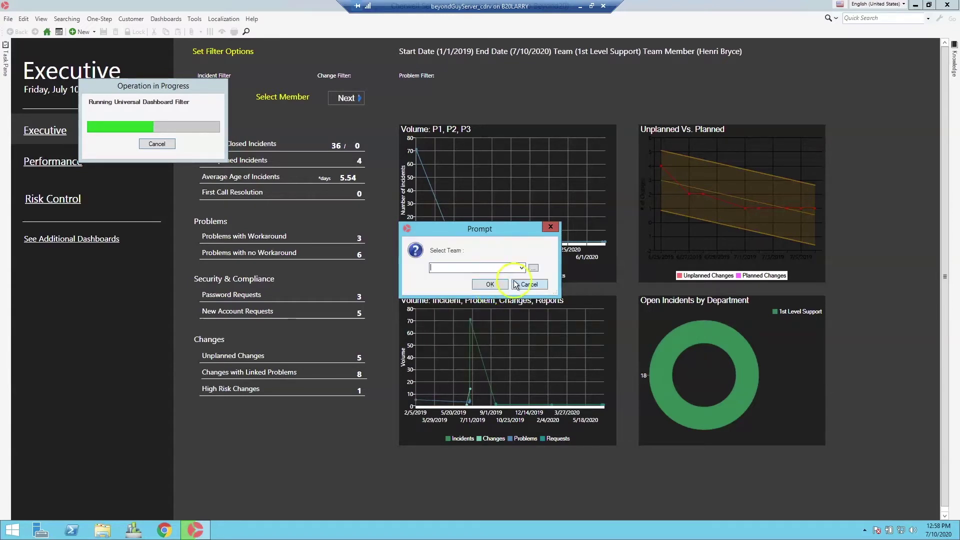
Choose 2nd Level Support as the team and the second listed person as the owner.
{"action": "left_click", "coordinate": [521, 267]}
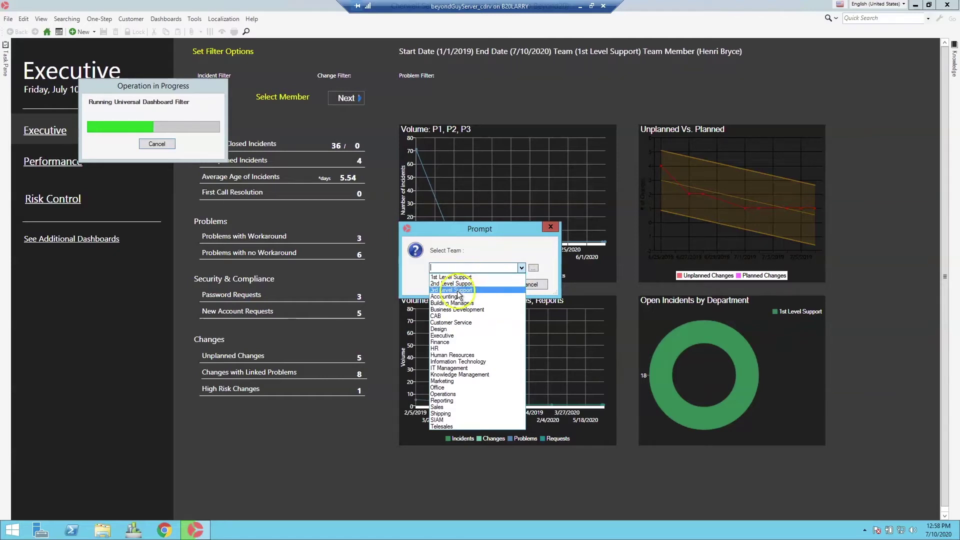
{"action": "left_click", "coordinate": [453, 277]}
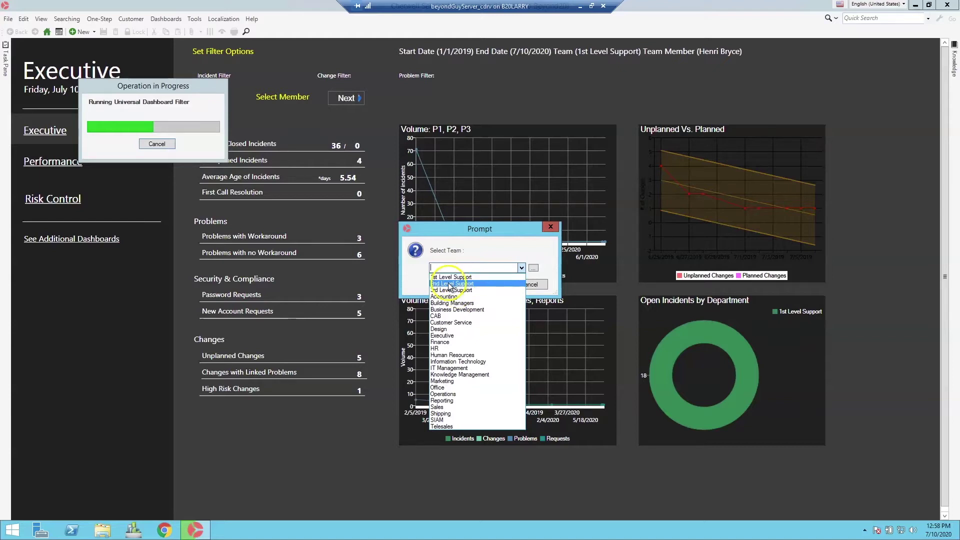
{"action": "left_click", "coordinate": [492, 284]}
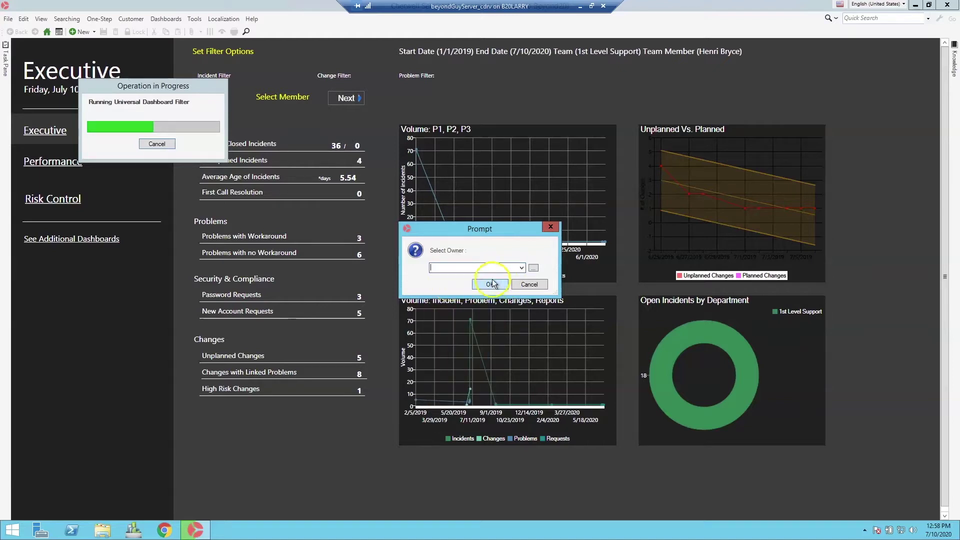
{"action": "left_click", "coordinate": [521, 267]}
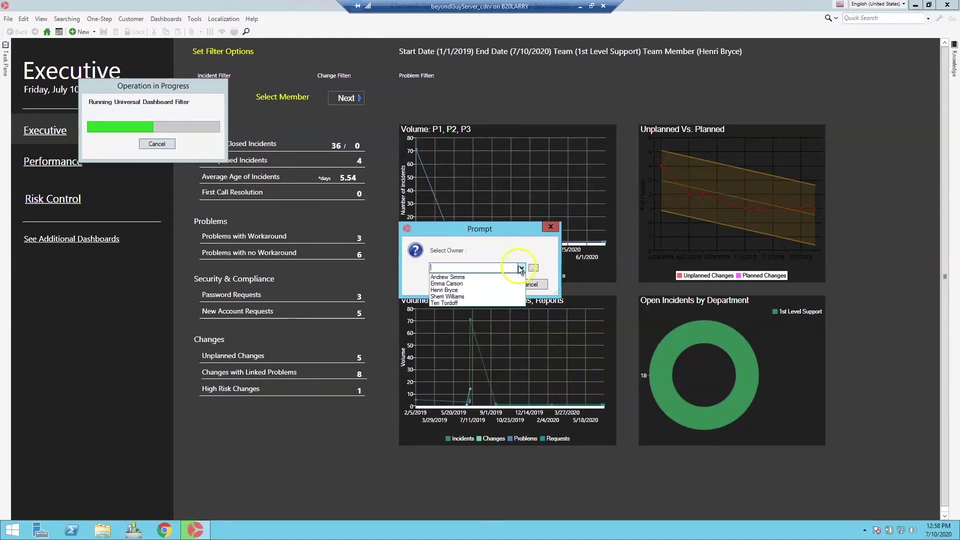
{"action": "left_click", "coordinate": [445, 283]}
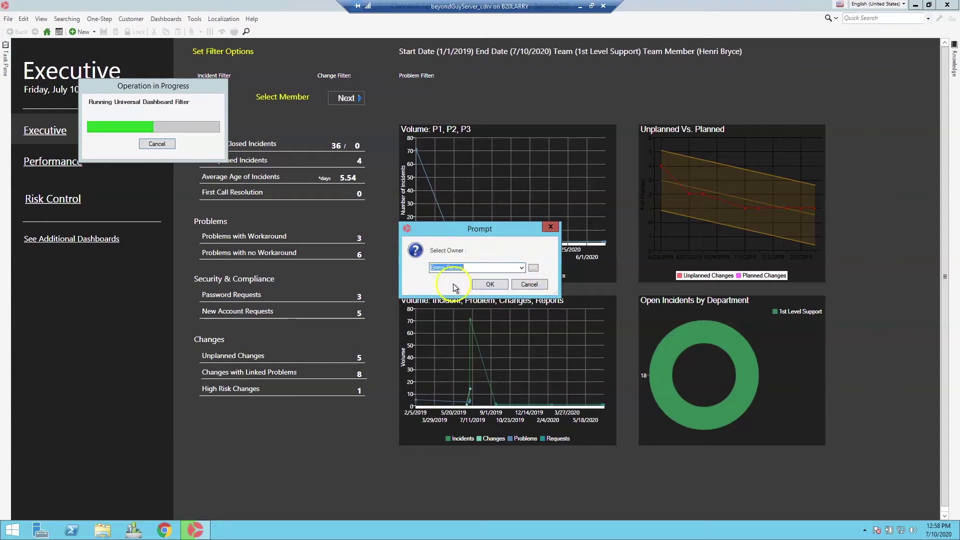
{"action": "left_click", "coordinate": [491, 284]}
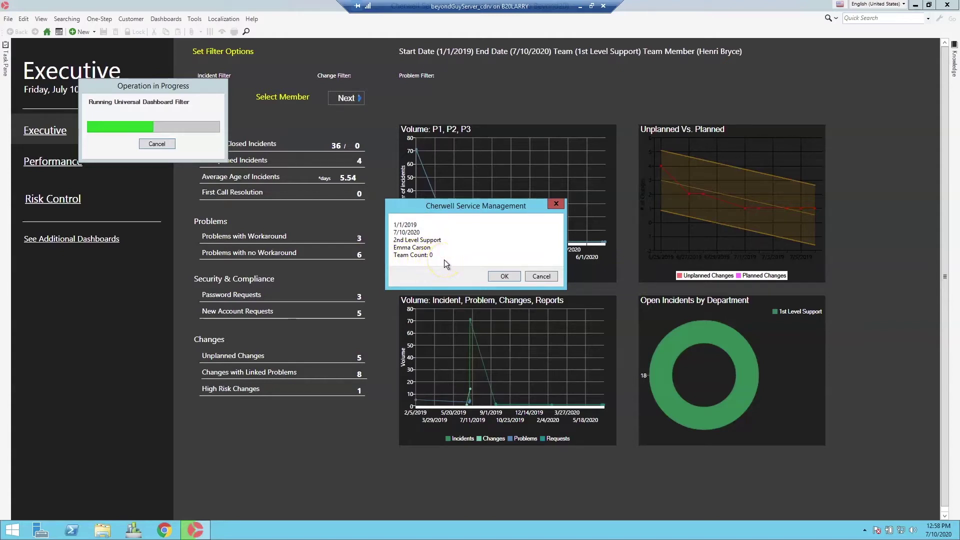
Confirm the filter summary and acknowledge each team member message through to the full member list.
{"action": "left_click", "coordinate": [505, 276]}
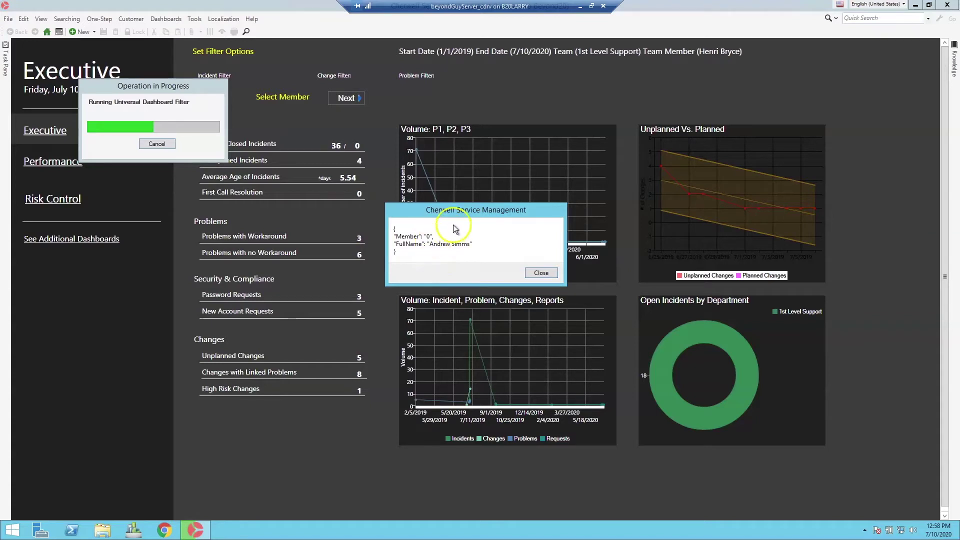
{"action": "left_click", "coordinate": [531, 273]}
{"action": "left_click", "coordinate": [531, 273]}
{"action": "left_click", "coordinate": [531, 273]}
{"action": "left_click", "coordinate": [531, 273]}
{"action": "left_click", "coordinate": [531, 273]}
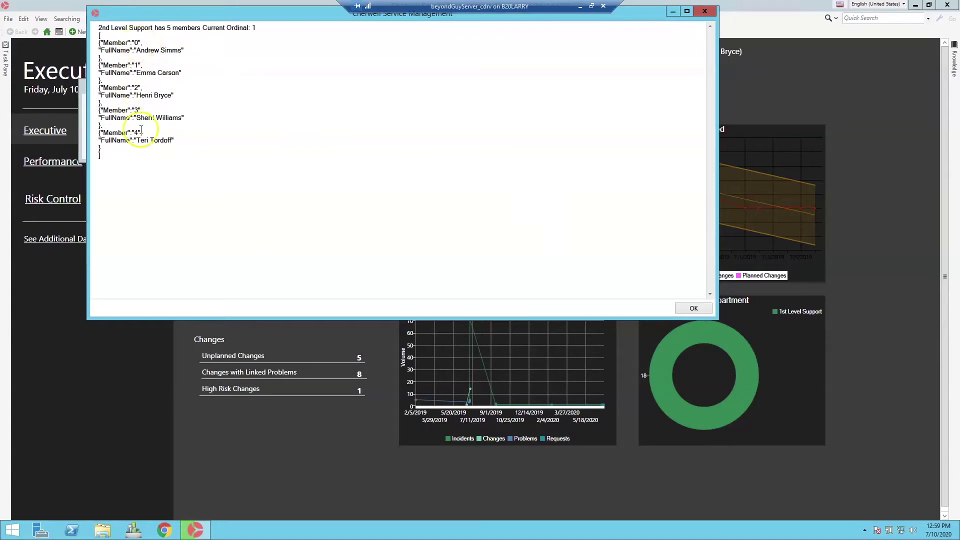
{"action": "left_click", "coordinate": [695, 309]}
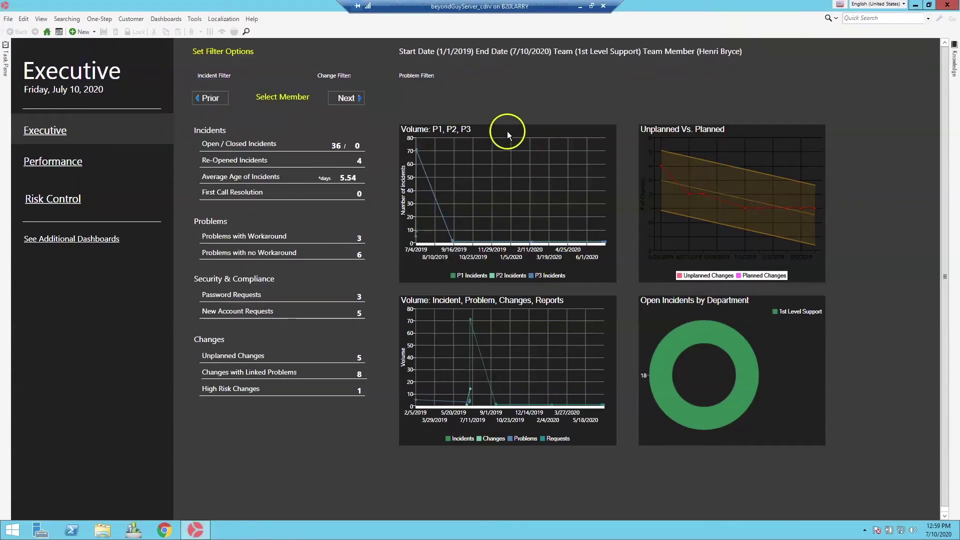
Apply the incident, change and problem filters to the Executive dashboard.
{"action": "left_click", "coordinate": [215, 76]}
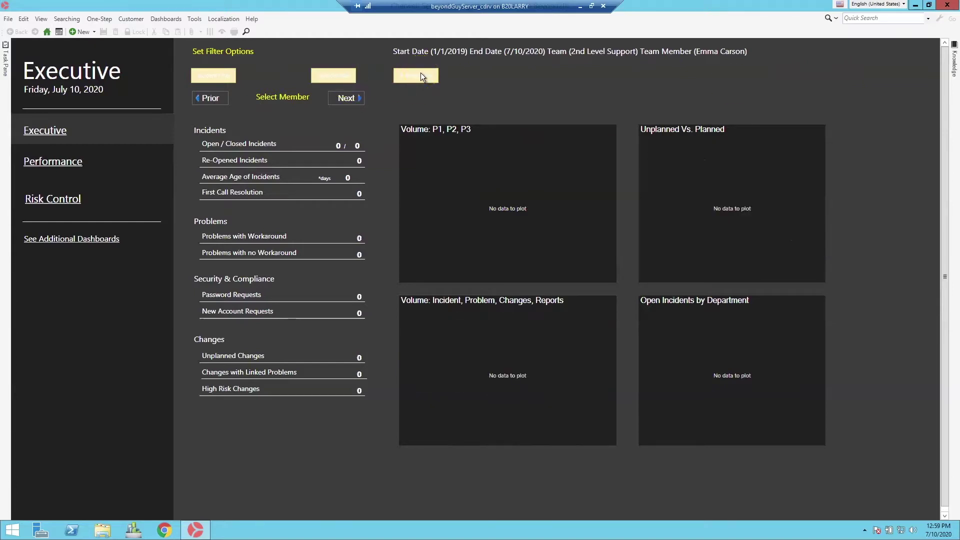
{"action": "left_click", "coordinate": [345, 74]}
{"action": "left_click", "coordinate": [213, 74]}
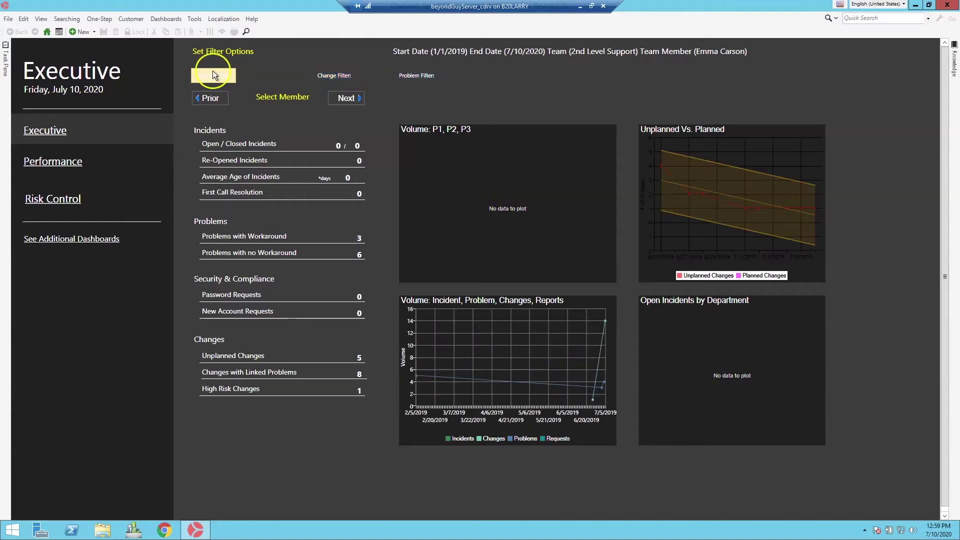
Go back to the prior team member, and select the fourth person in the team member list for the dashboard.
{"action": "left_click", "coordinate": [208, 98]}
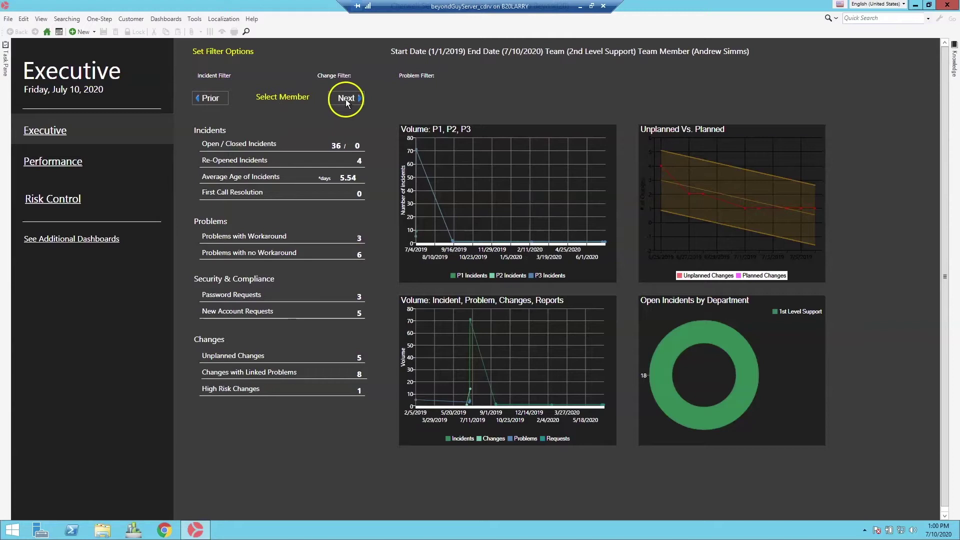
{"action": "left_click", "coordinate": [270, 100]}
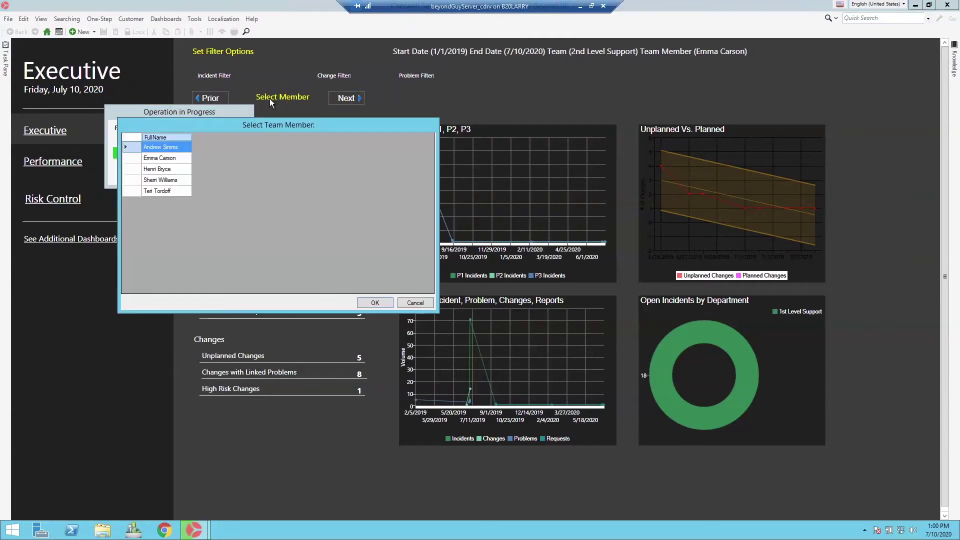
{"action": "left_click", "coordinate": [161, 180]}
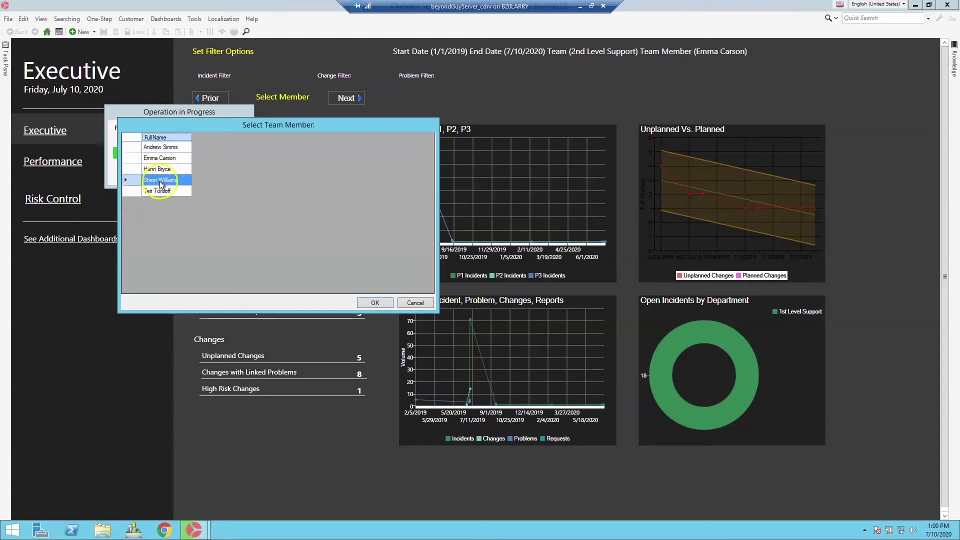
{"action": "left_click", "coordinate": [379, 303]}
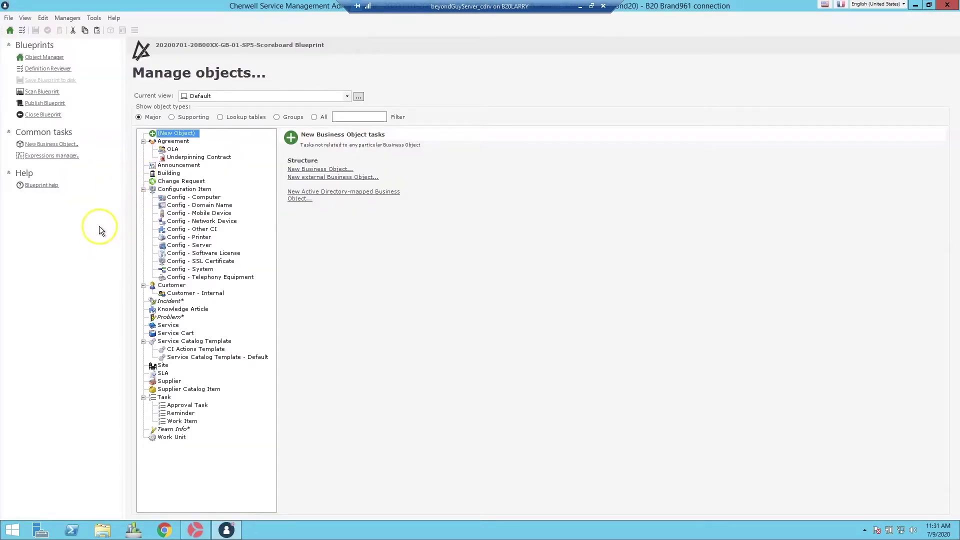
In Cherwell Service Management Administrator, open the Executive dashboard from the Executive Dashboard Pack folder for editing.
{"action": "left_click", "coordinate": [68, 18]}
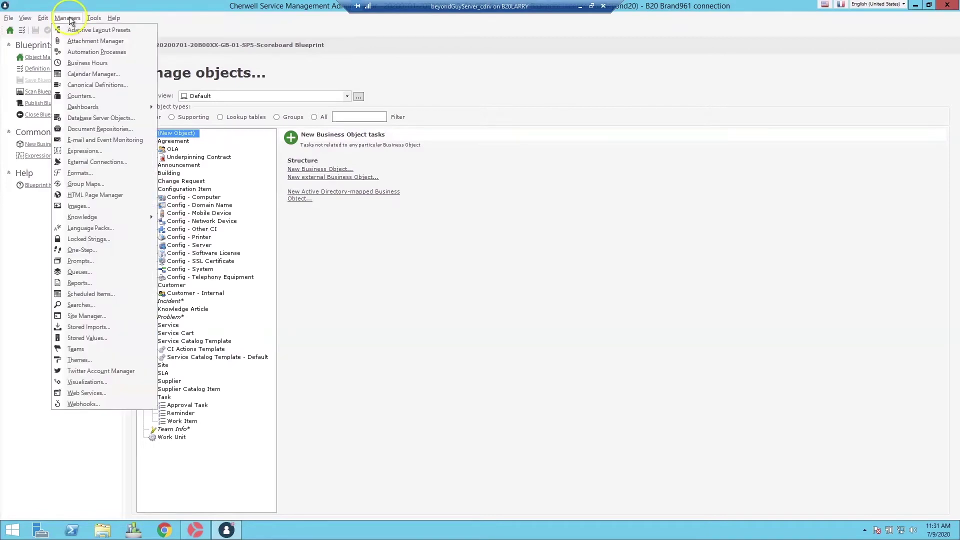
{"action": "mouse_move", "coordinate": [82, 107]}
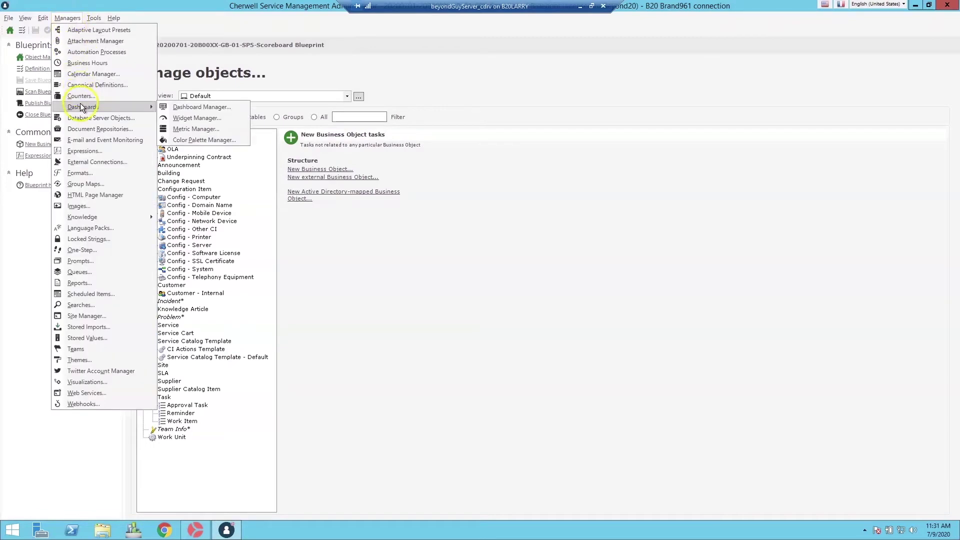
{"action": "left_click", "coordinate": [166, 106]}
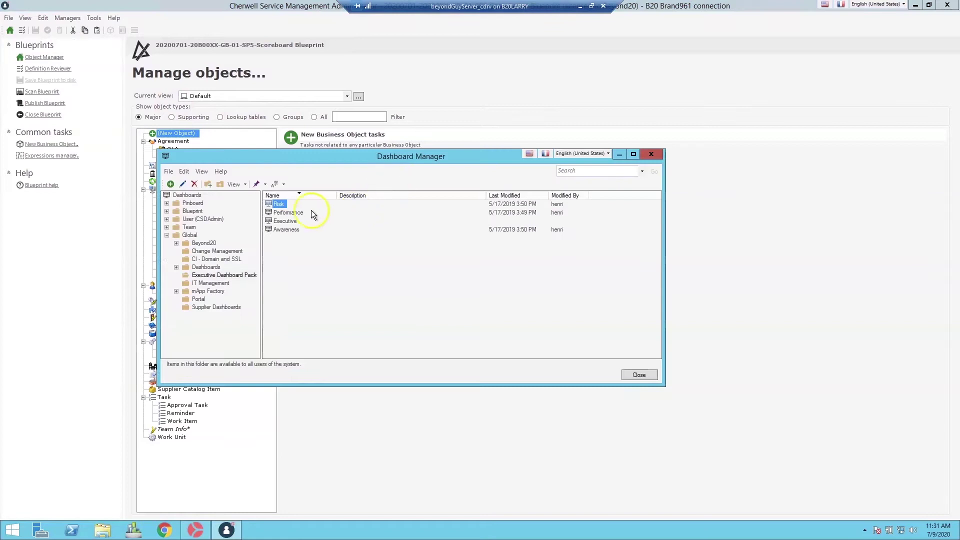
{"action": "left_click", "coordinate": [277, 221]}
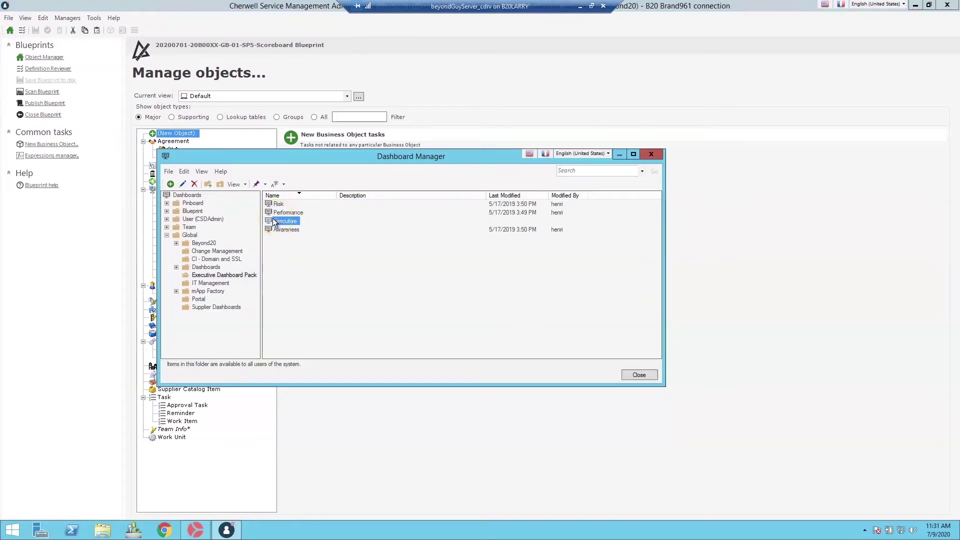
{"action": "right_click", "coordinate": [283, 221]}
{"action": "left_click", "coordinate": [314, 240]}
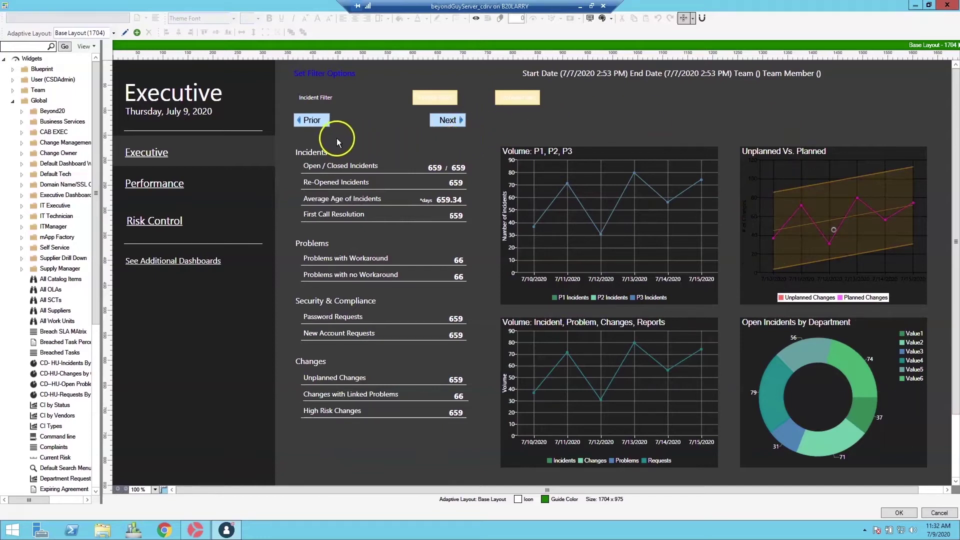
Select the filter summary expression, and open the One-Step behind the Set Filter Options label.
{"action": "left_click", "coordinate": [544, 75]}
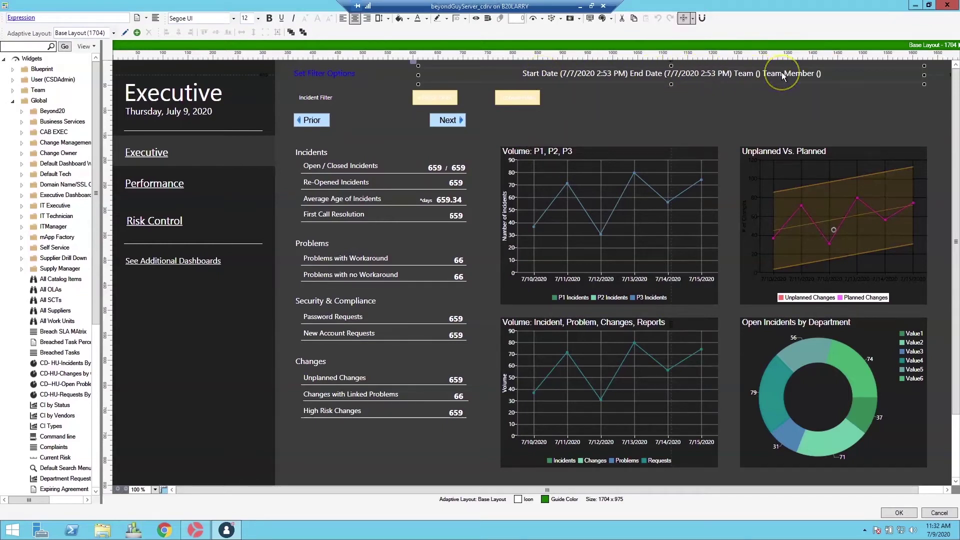
{"action": "left_click", "coordinate": [319, 80]}
{"action": "right_click", "coordinate": [320, 79]}
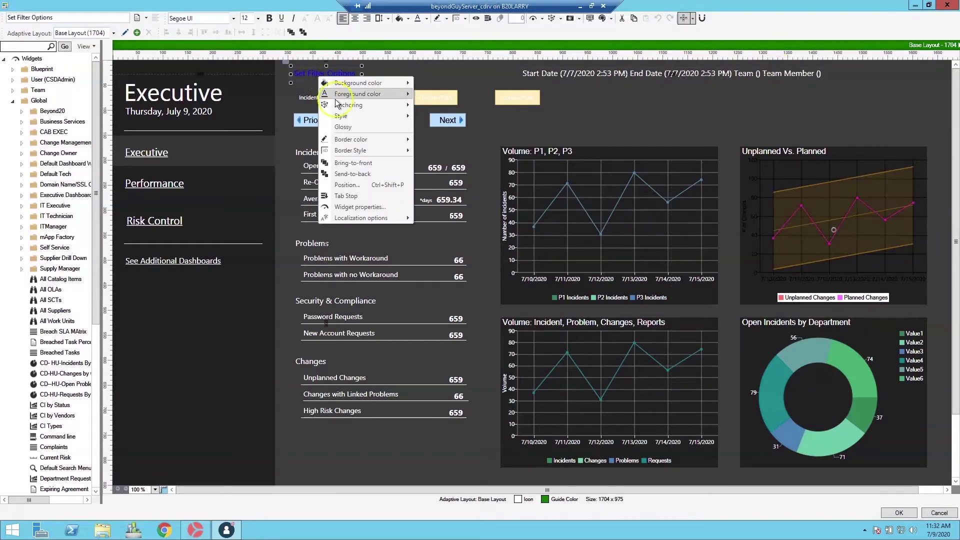
{"action": "left_click", "coordinate": [343, 207]}
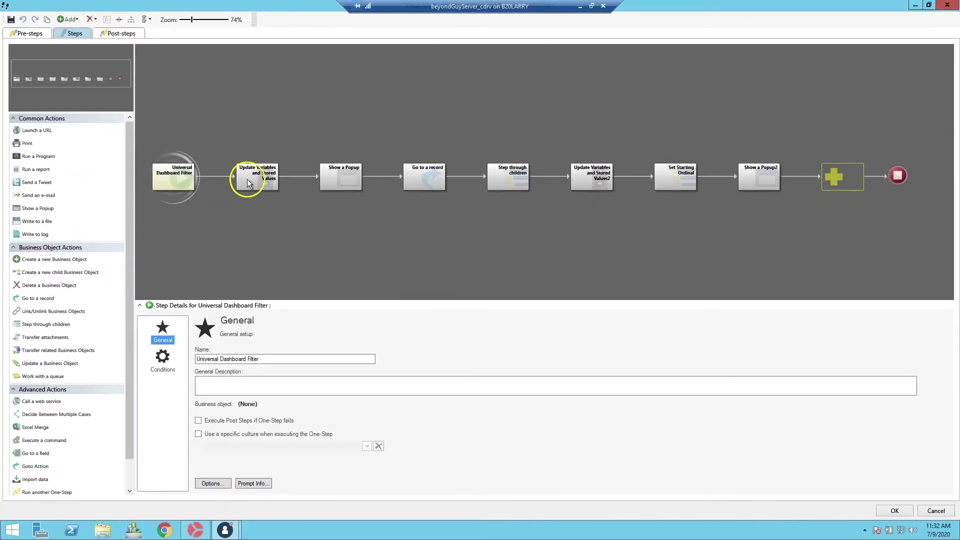
Examine the stored value assignments in the first Update Variables and Stored Values step, from Reporting Team Count through Reporting Team Members.
{"action": "left_click", "coordinate": [247, 179]}
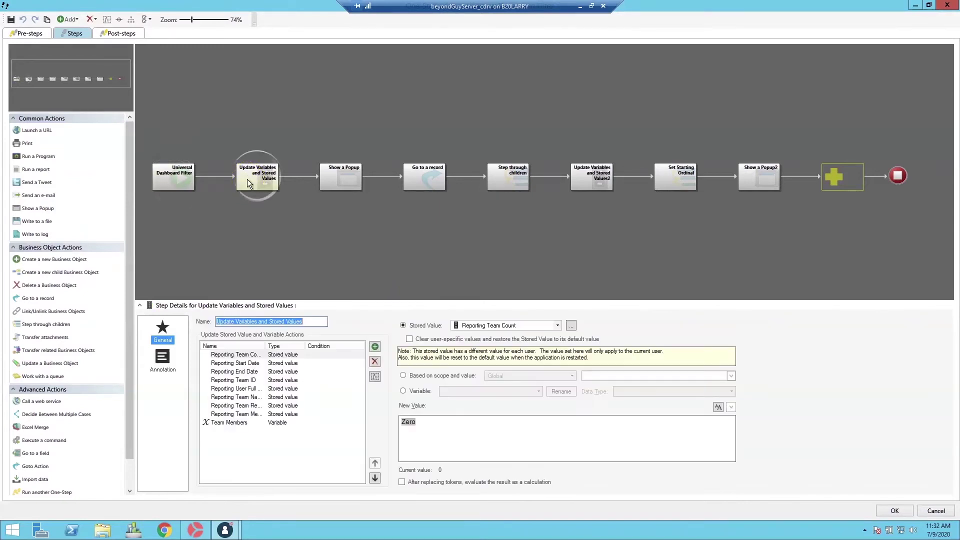
{"action": "left_click_drag", "start_coordinate": [265, 346], "coordinate": [283, 346]}
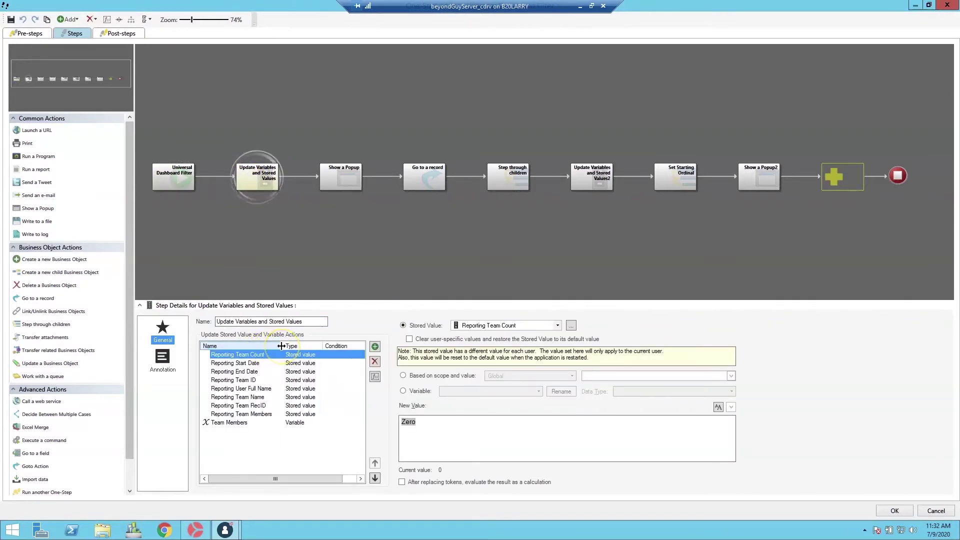
{"action": "left_click", "coordinate": [230, 364]}
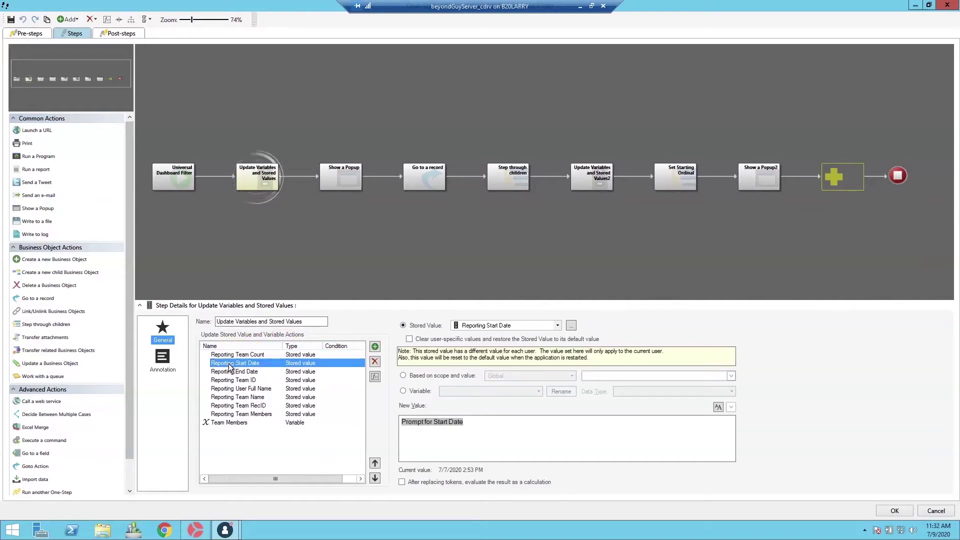
{"action": "left_click", "coordinate": [228, 372]}
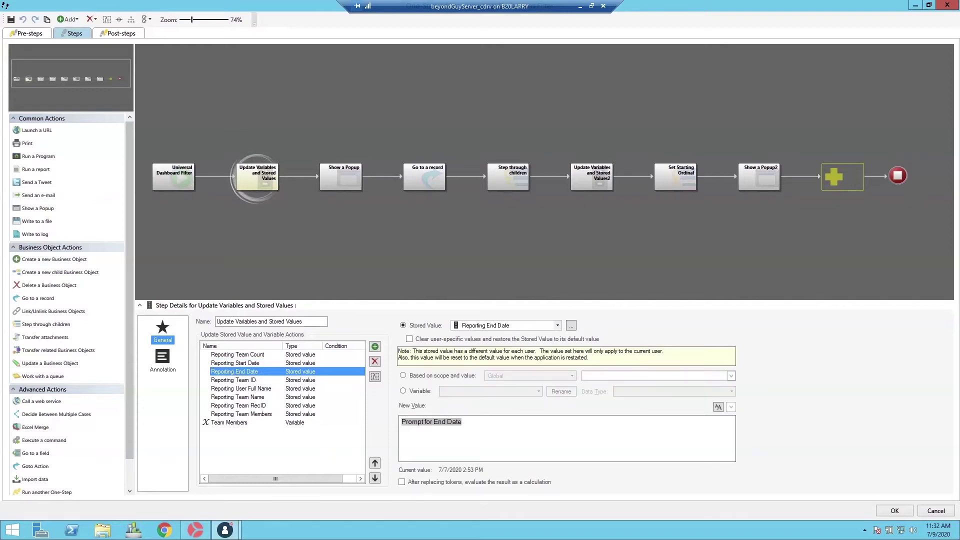
{"action": "left_click", "coordinate": [227, 381]}
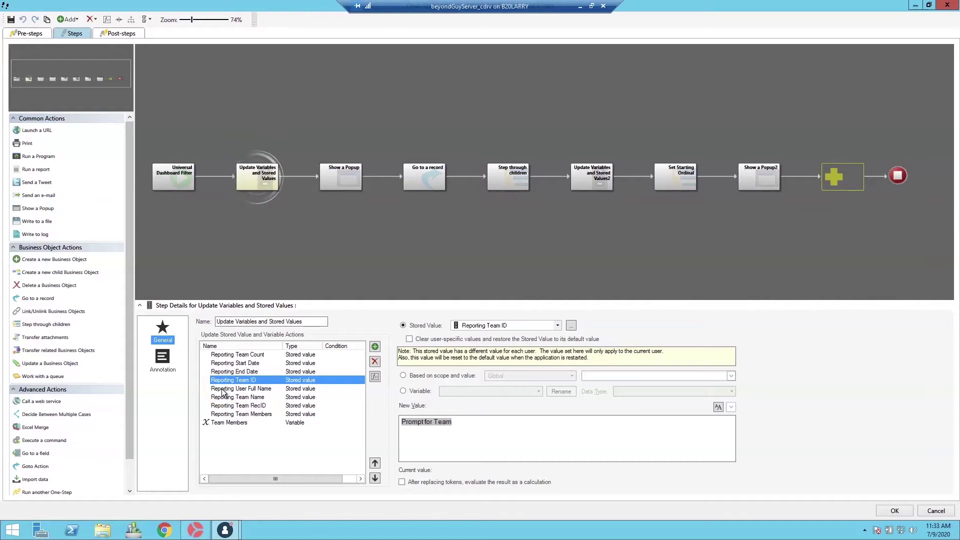
{"action": "left_click", "coordinate": [222, 390]}
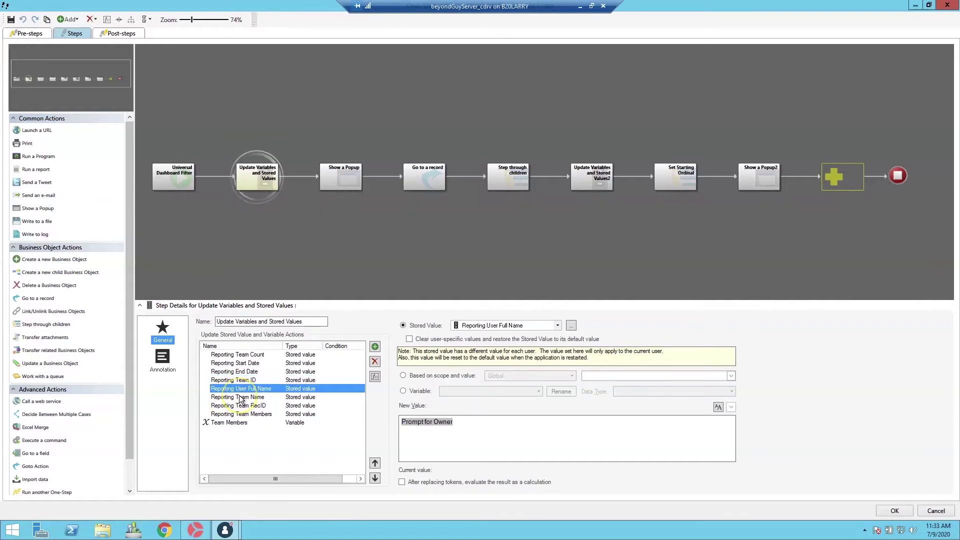
{"action": "left_click", "coordinate": [240, 397]}
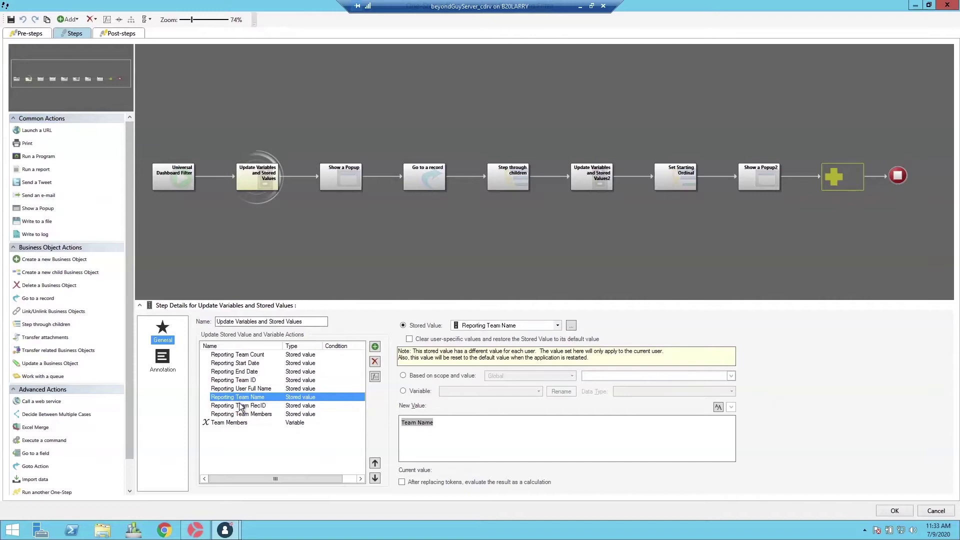
{"action": "left_click", "coordinate": [240, 406]}
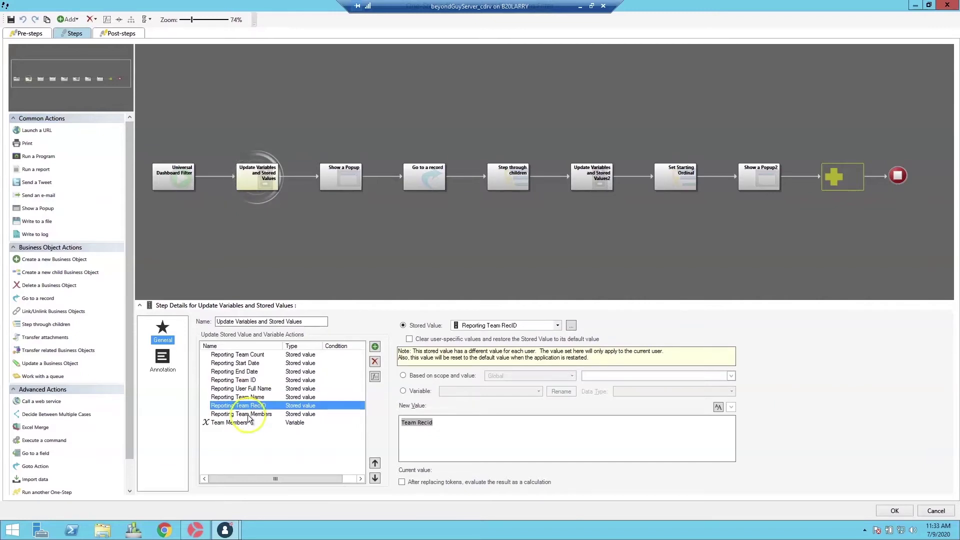
{"action": "left_click", "coordinate": [253, 415]}
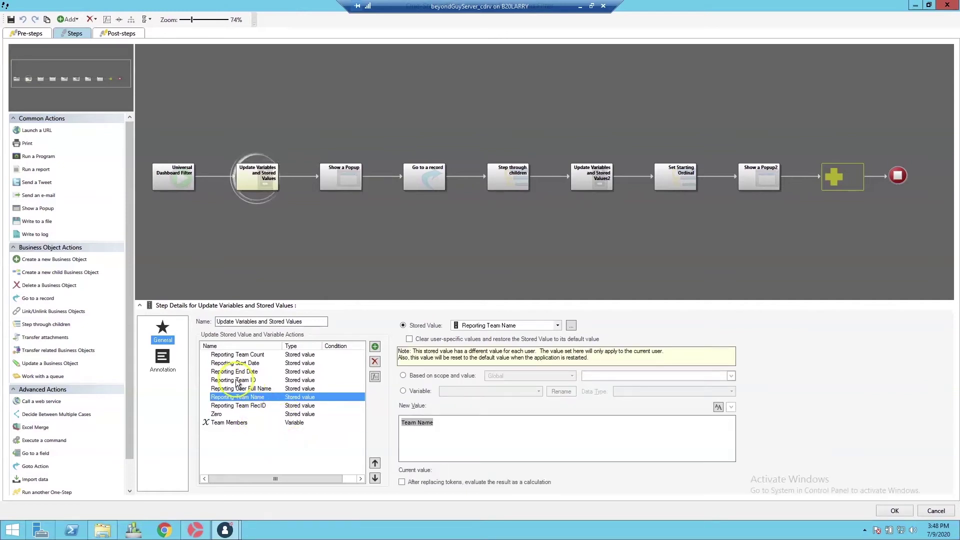
Compare the Reporting Team ID and Reporting Team Name assignments, and check the Team Name metric's retrieval properties without changing them.
{"action": "left_click", "coordinate": [236, 381]}
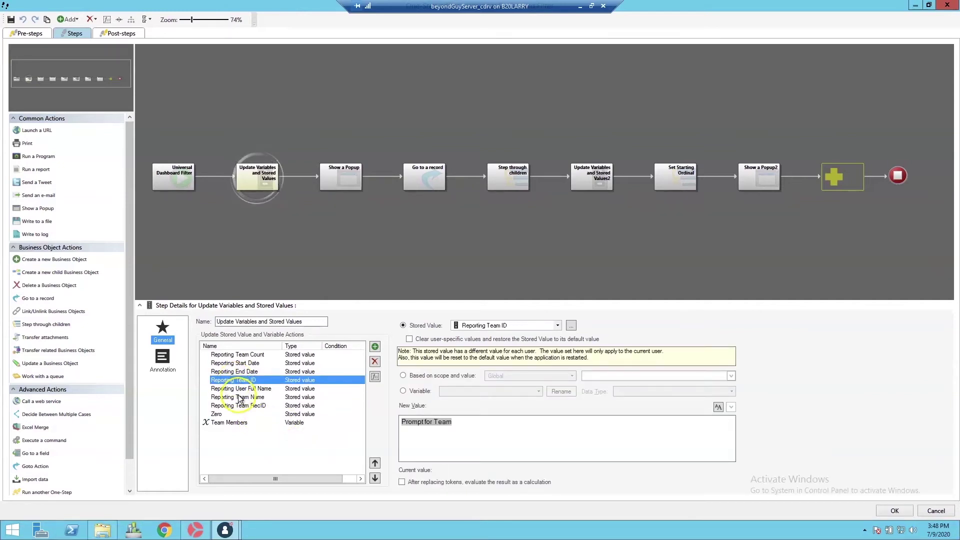
{"action": "left_click", "coordinate": [241, 398]}
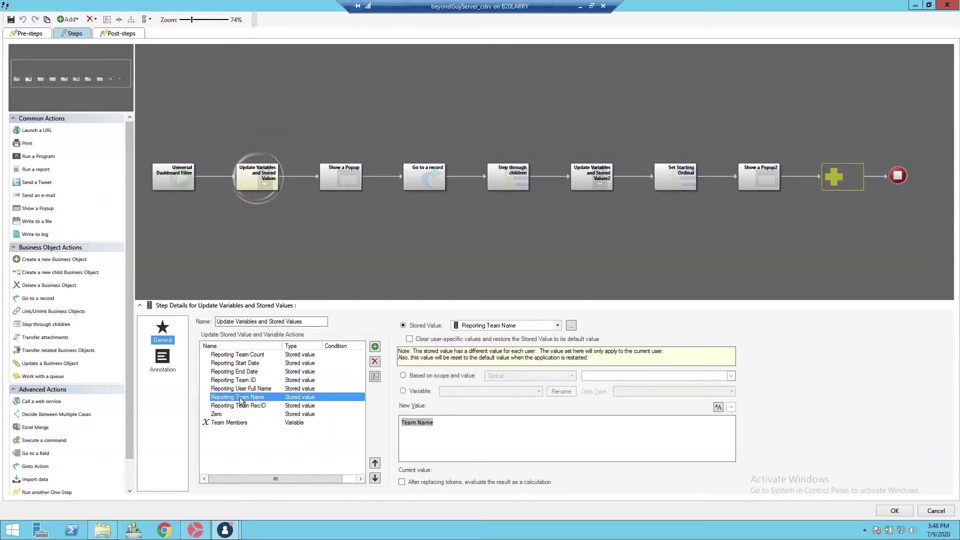
{"action": "right_click", "coordinate": [415, 422]}
{"action": "left_click", "coordinate": [431, 438]}
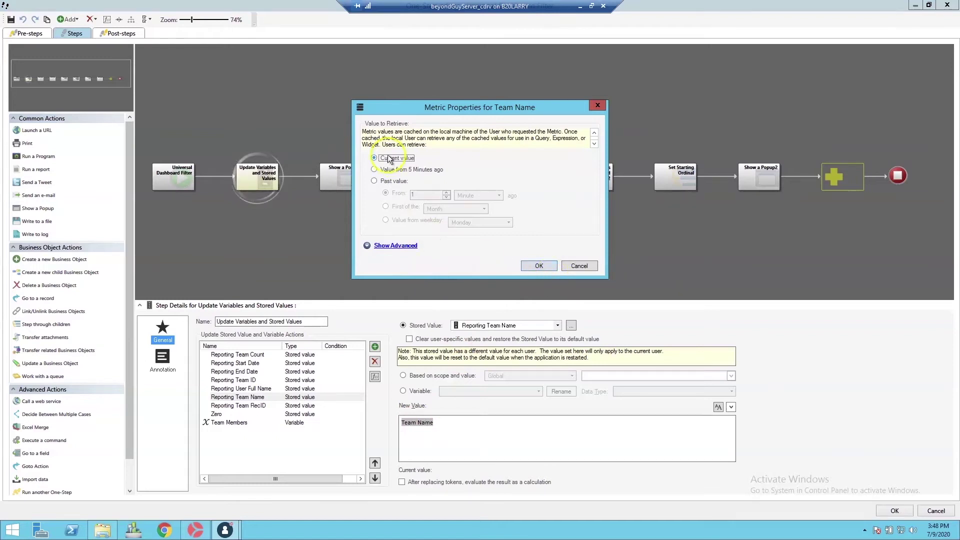
{"action": "left_click", "coordinate": [579, 266]}
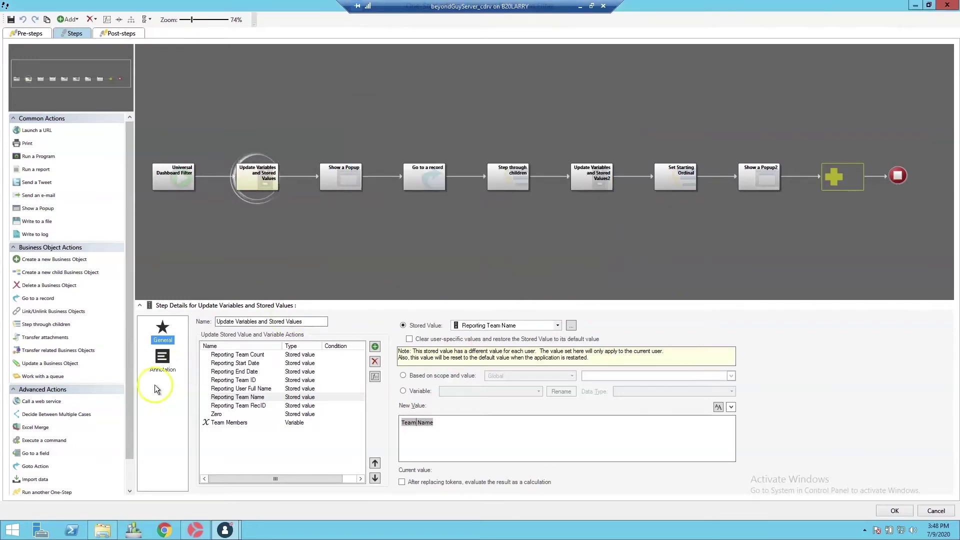
From the Reporting Team RecID value, open the Metrics Manager and bring up the Team Name metric for editing.
{"action": "left_click", "coordinate": [235, 405]}
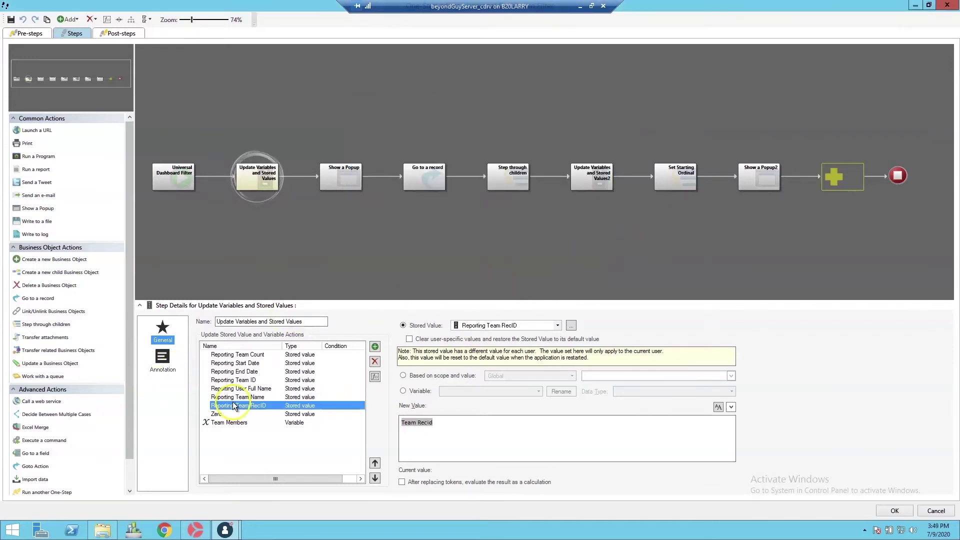
{"action": "left_click", "coordinate": [442, 423]}
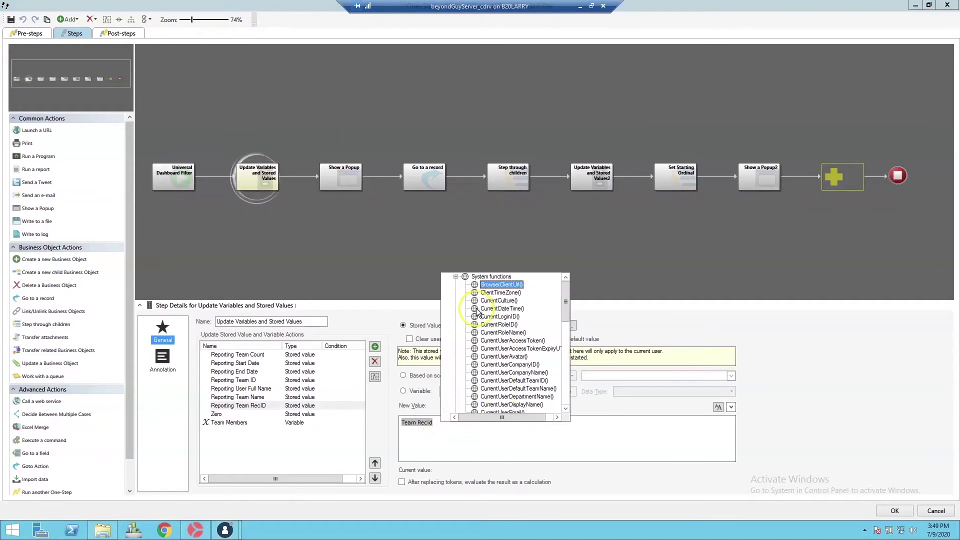
{"action": "left_click", "coordinate": [455, 277]}
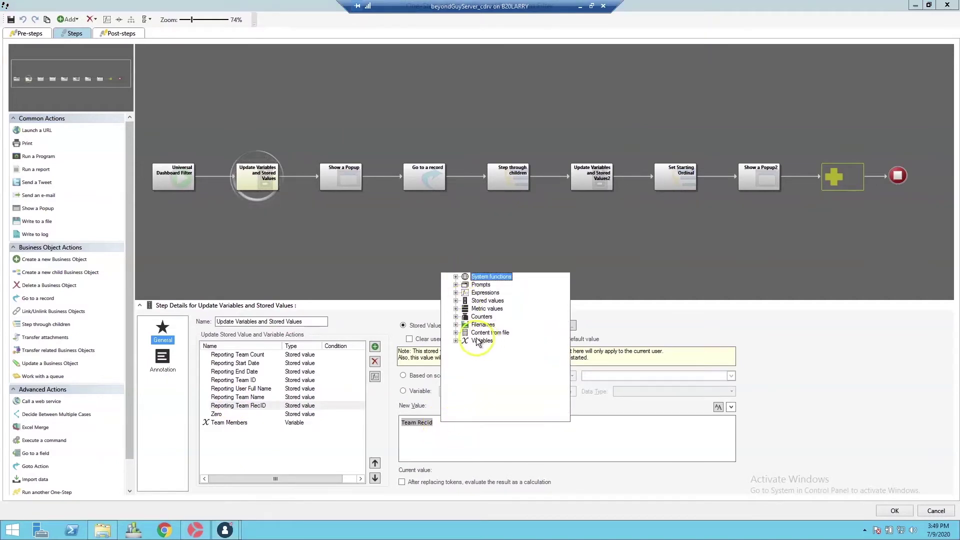
{"action": "left_click", "coordinate": [456, 308]}
{"action": "left_click", "coordinate": [487, 333]}
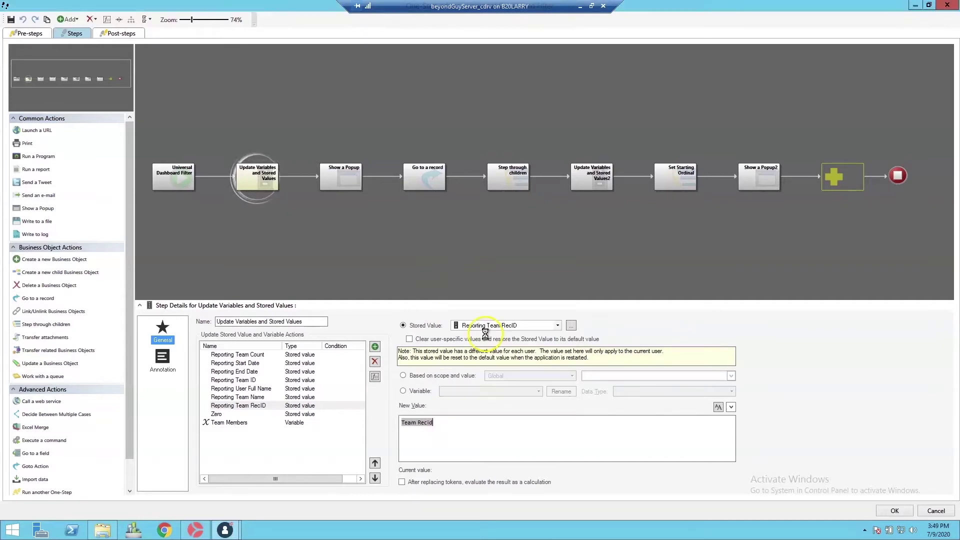
{"action": "right_click", "coordinate": [230, 165]}
{"action": "left_click", "coordinate": [243, 180]}
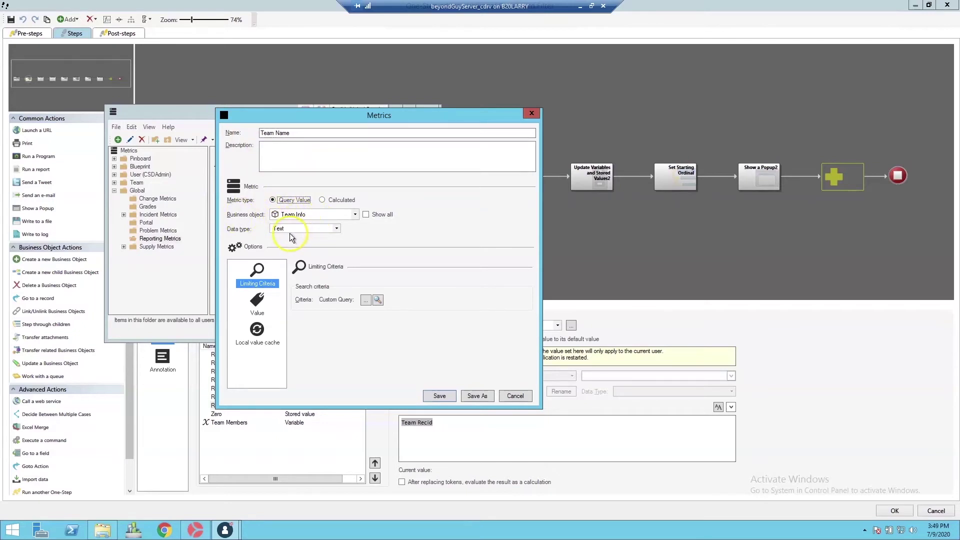
Review the Team Name metric's custom query, and save the metric with Name as its value field.
{"action": "left_click", "coordinate": [378, 300]}
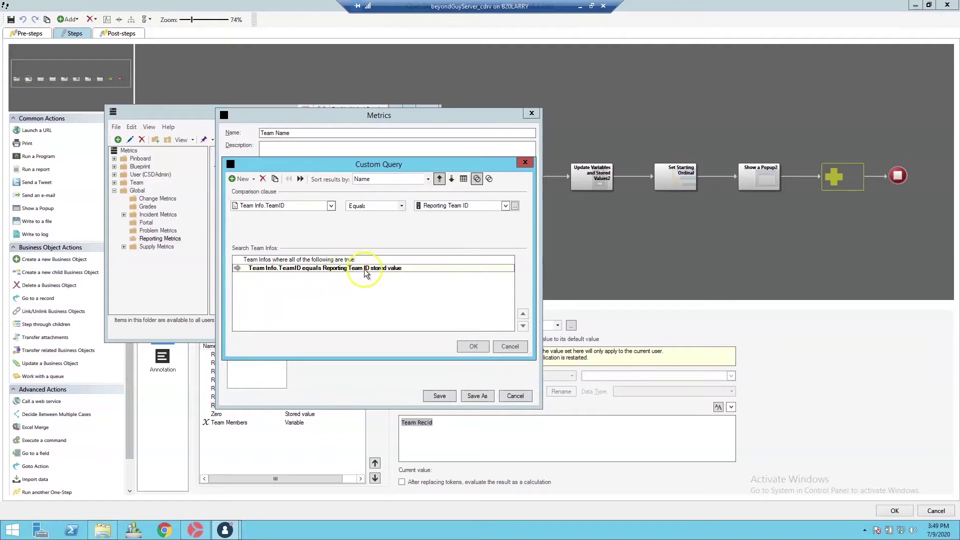
{"action": "left_click", "coordinate": [472, 345]}
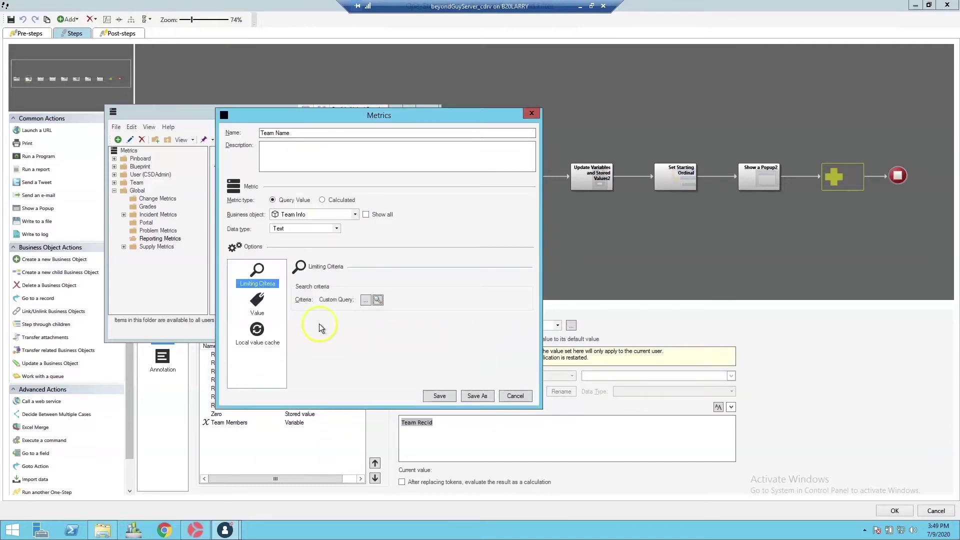
{"action": "left_click", "coordinate": [274, 308]}
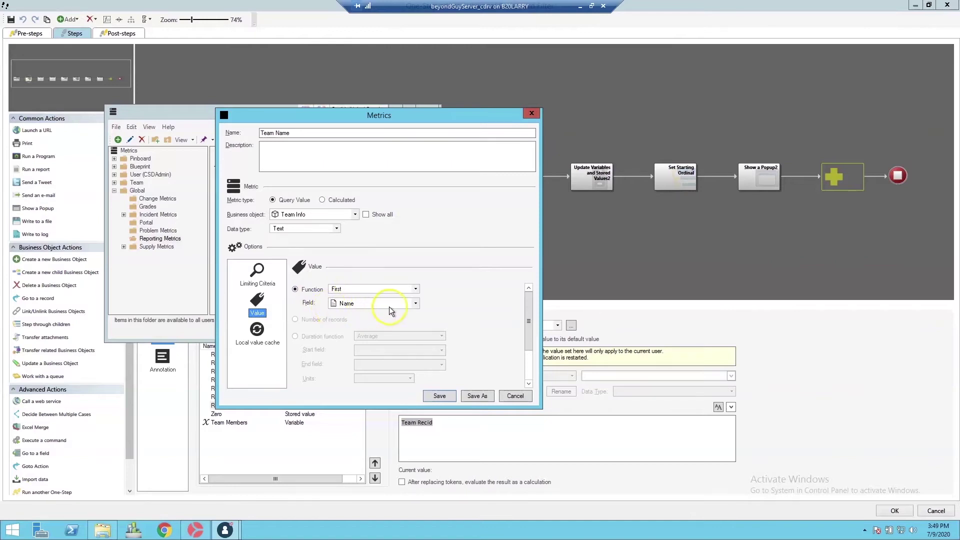
{"action": "left_click", "coordinate": [415, 303]}
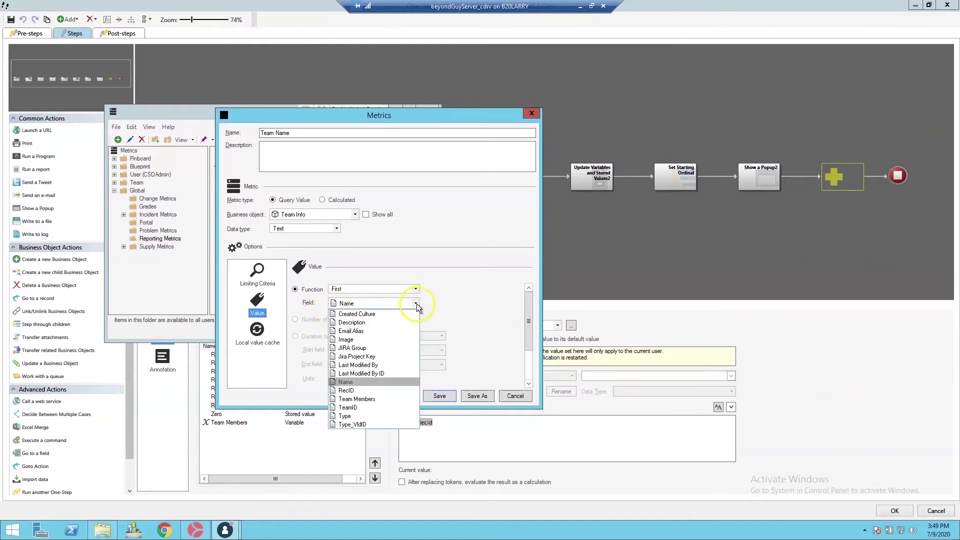
{"action": "left_click", "coordinate": [361, 382]}
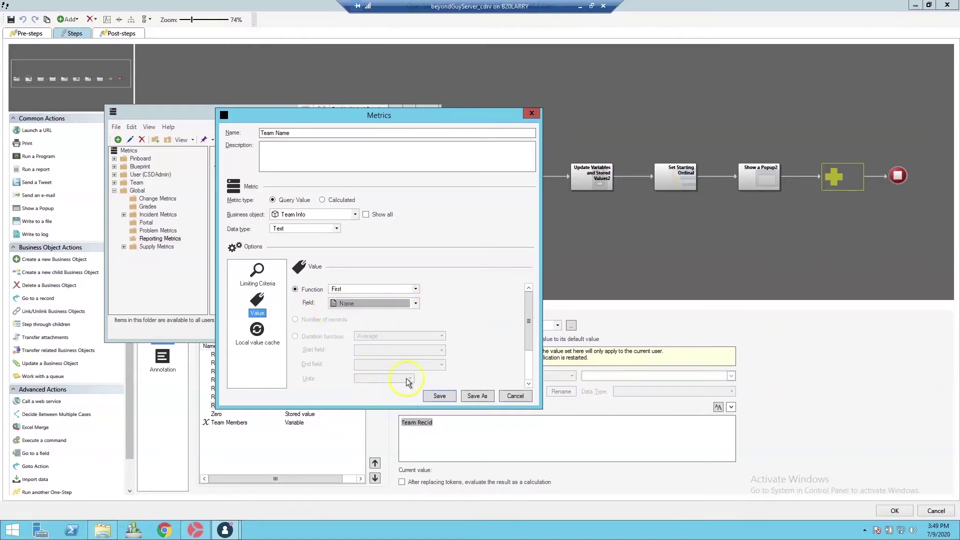
{"action": "left_click", "coordinate": [440, 395]}
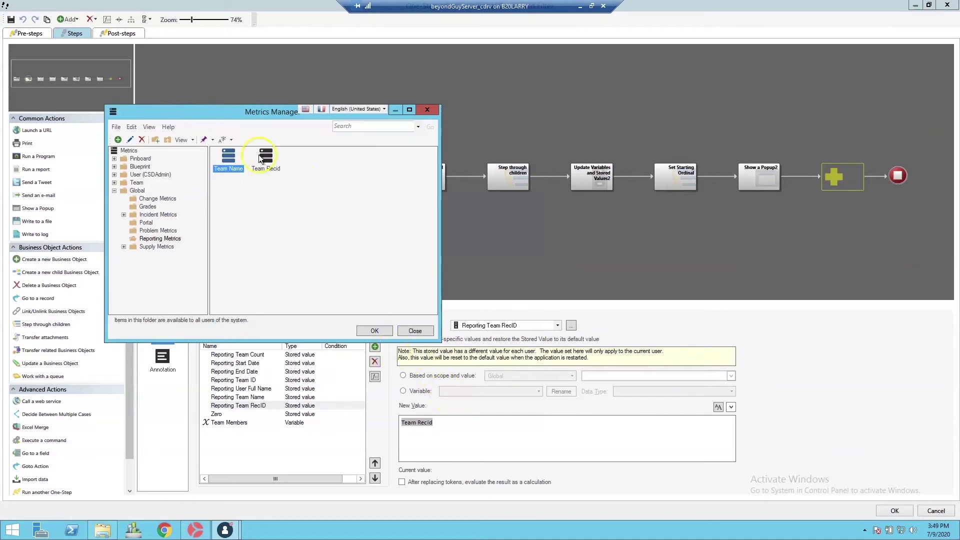
Inspect the value settings of the Team Recid metric without changing them, and close the Metrics Manager.
{"action": "right_click", "coordinate": [260, 159]}
{"action": "left_click", "coordinate": [270, 169]}
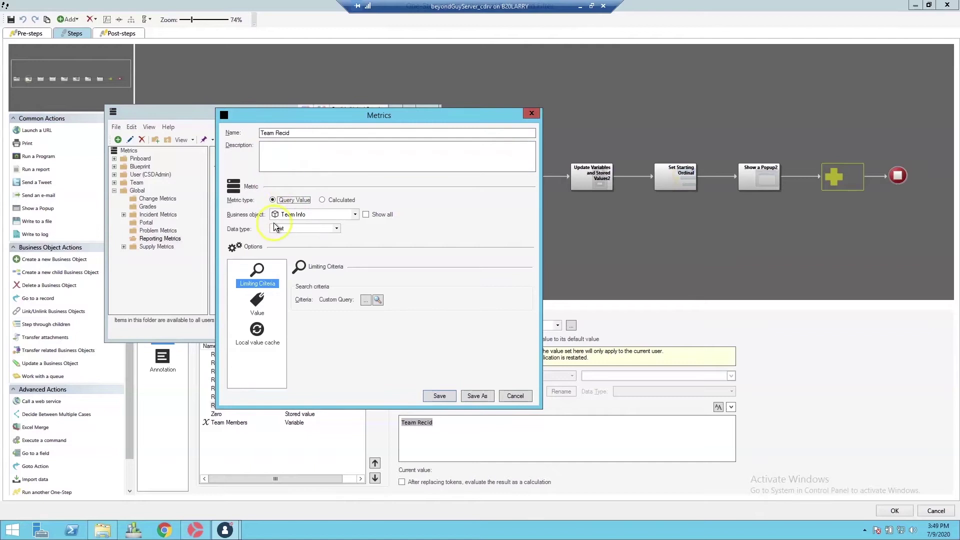
{"action": "left_click", "coordinate": [258, 307]}
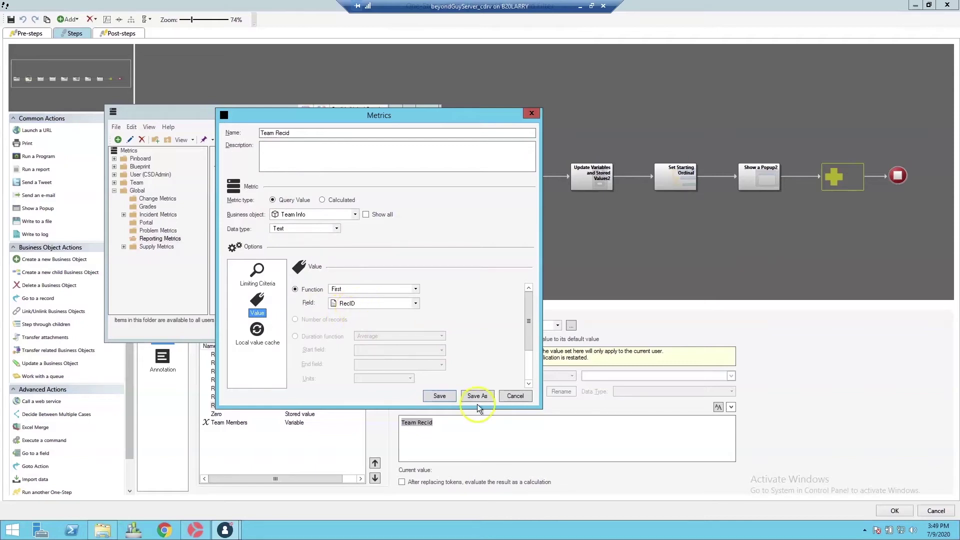
{"action": "left_click", "coordinate": [511, 395]}
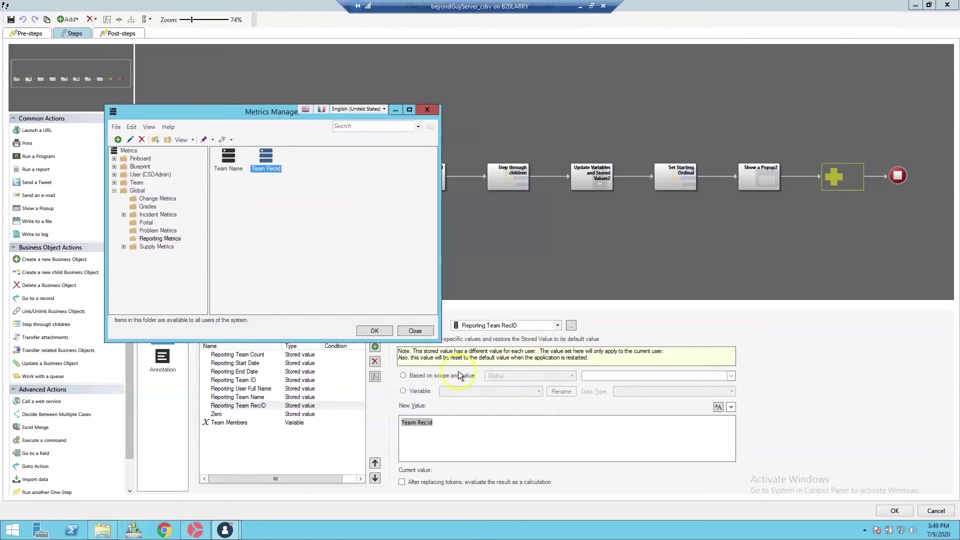
{"action": "left_click", "coordinate": [415, 330]}
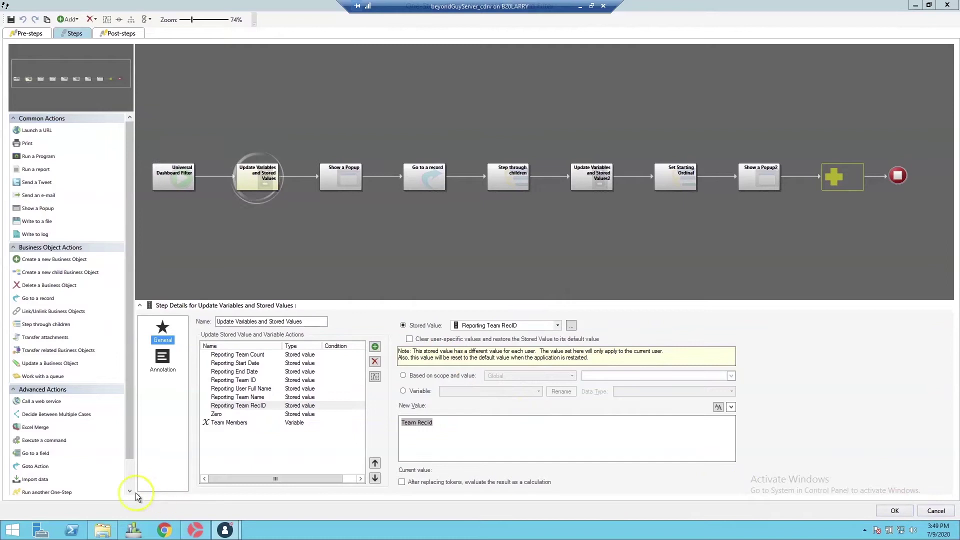
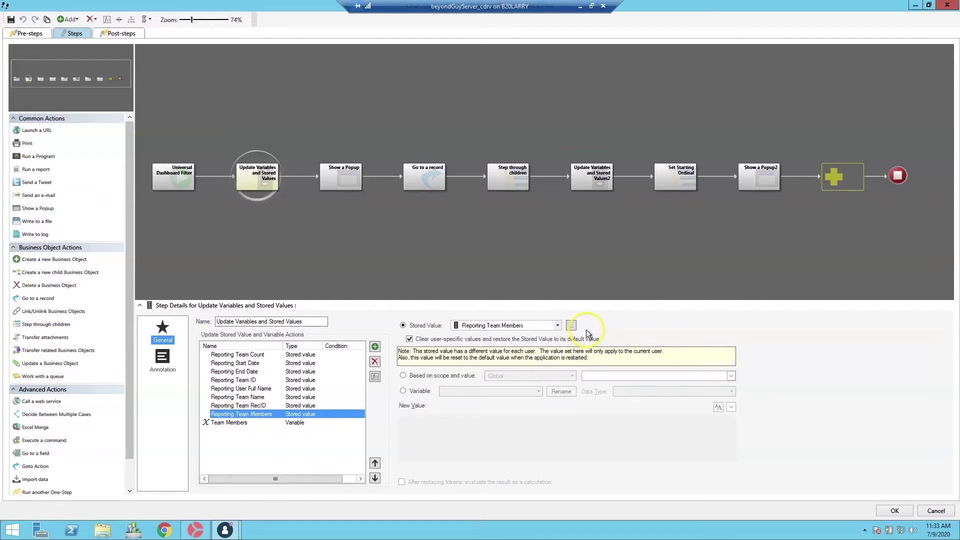
Inspect the definition of the Reporting Team Members stored value in the B20 folder, leaving it without saving.
{"action": "left_click", "coordinate": [571, 326]}
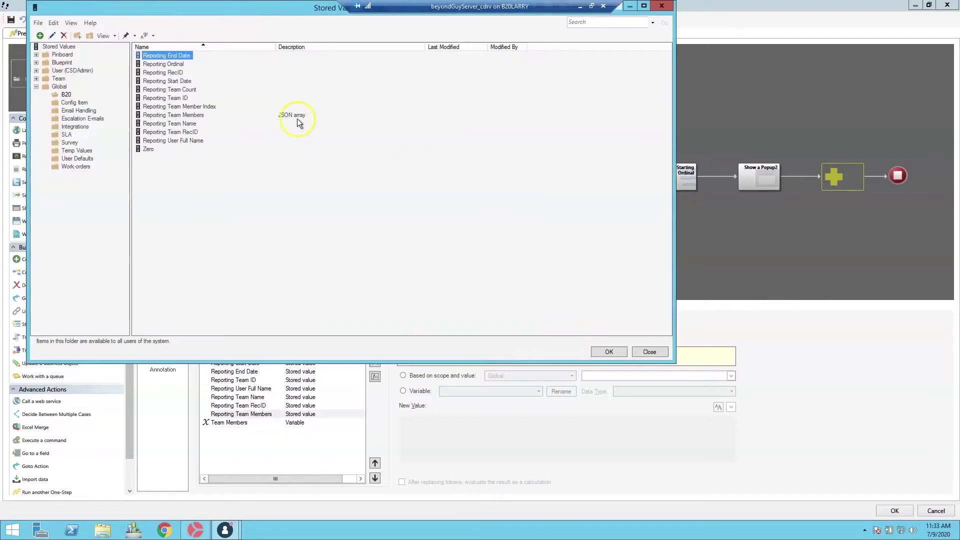
{"action": "left_click", "coordinate": [165, 116]}
{"action": "right_click", "coordinate": [166, 118]}
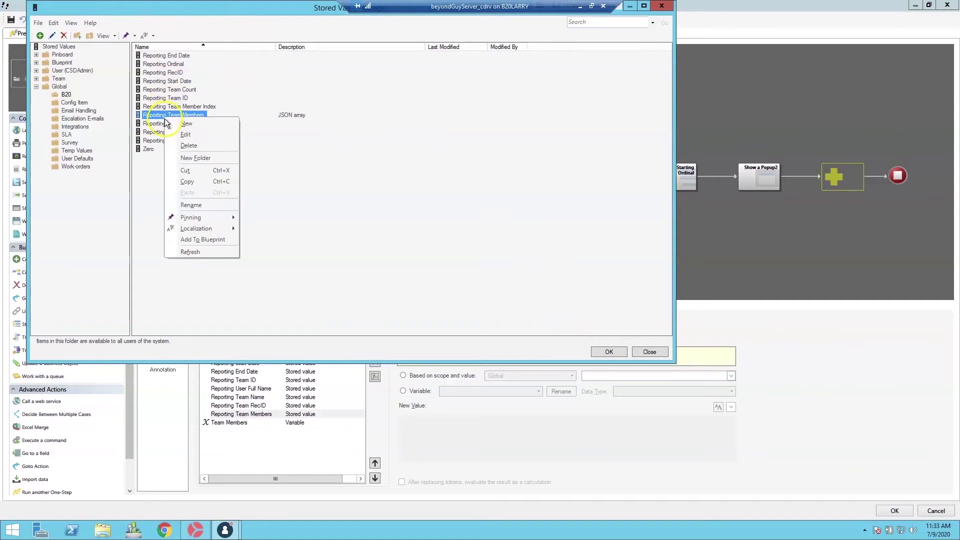
{"action": "left_click", "coordinate": [180, 138]}
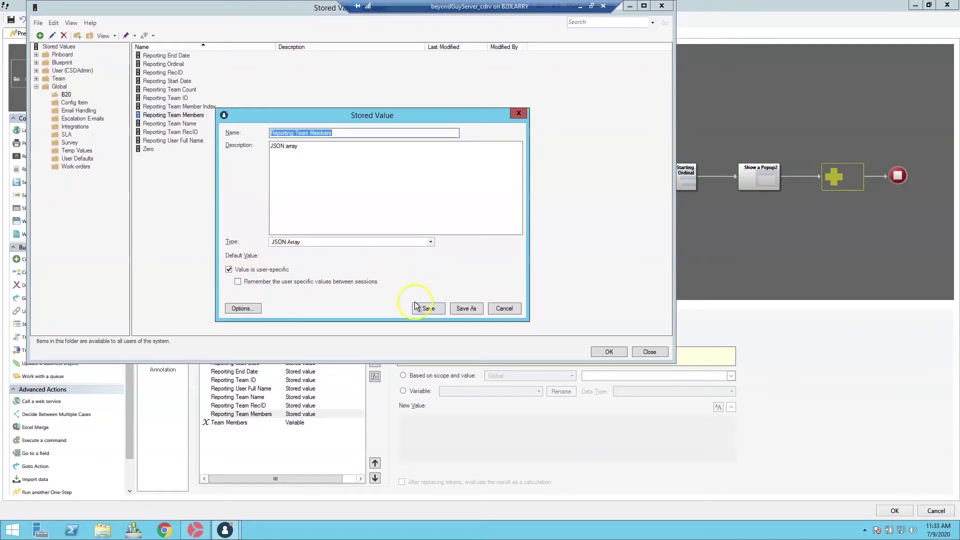
{"action": "left_click", "coordinate": [504, 308]}
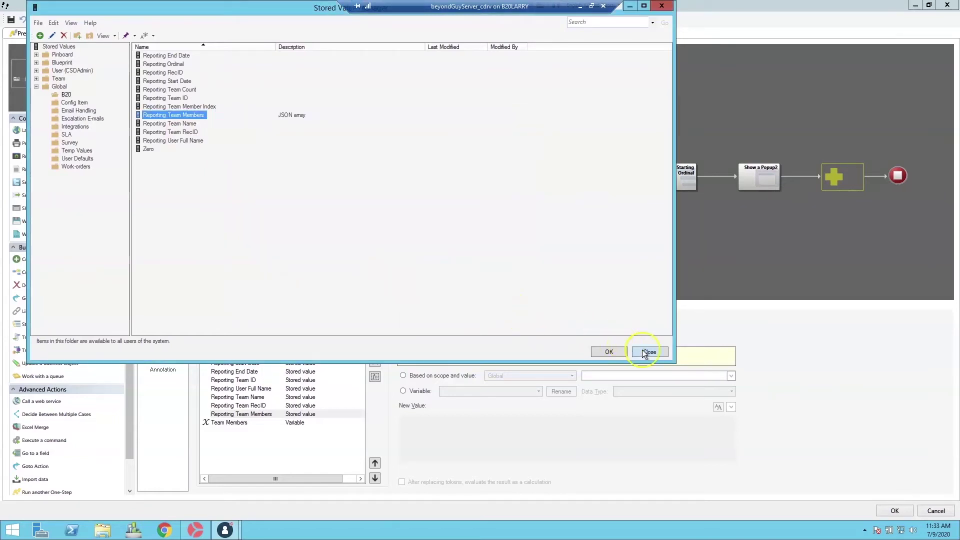
Locate the Zero stored value, close the stored values list, and view the details of the Show a Popup step.
{"action": "left_click", "coordinate": [146, 149]}
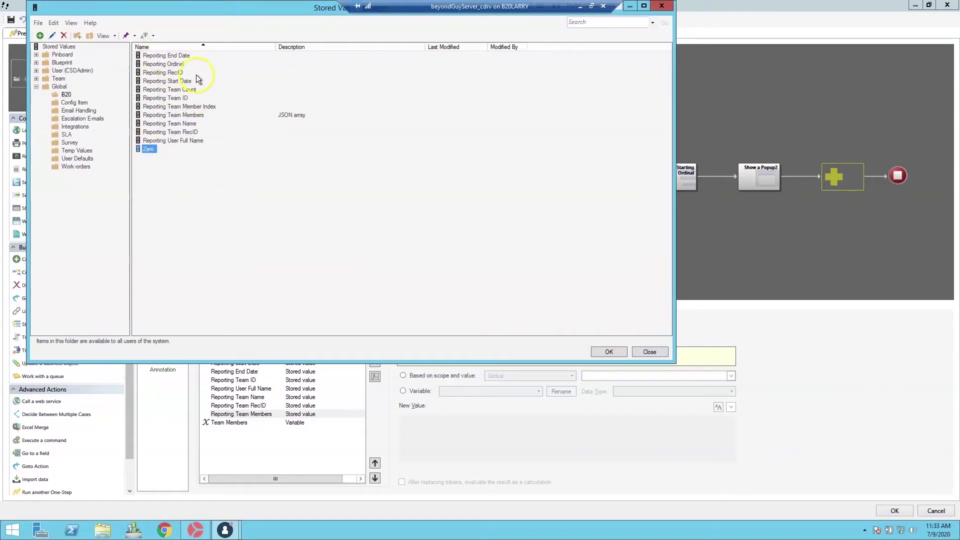
{"action": "left_click", "coordinate": [649, 352]}
{"action": "left_click", "coordinate": [339, 175]}
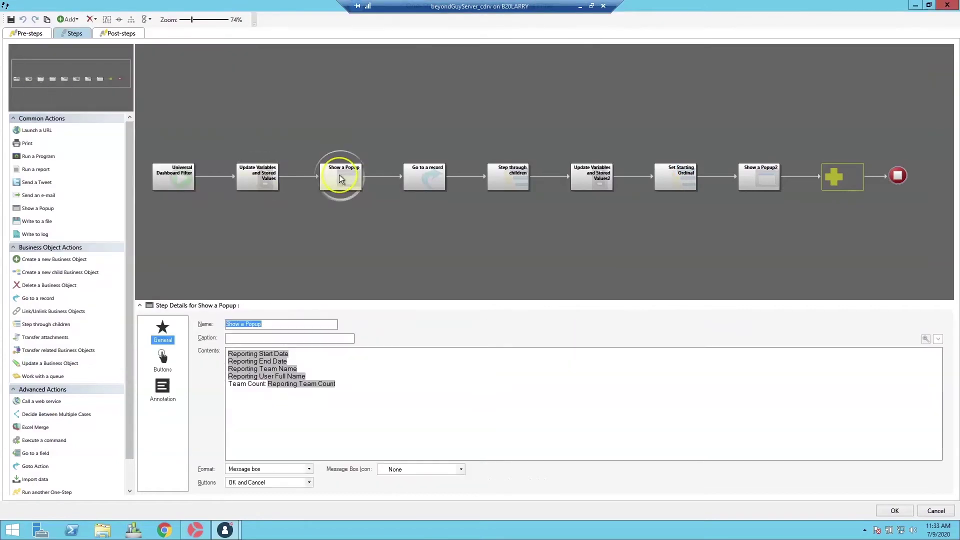
Review the Go to a record and Step through children step details, and open the steps nested in Step through children.
{"action": "left_click", "coordinate": [423, 180]}
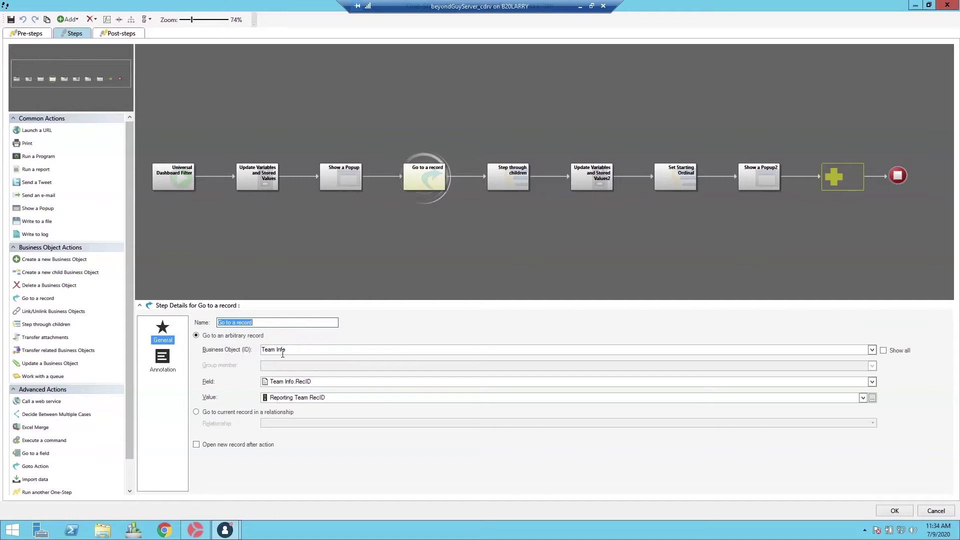
{"action": "left_click", "coordinate": [307, 350]}
{"action": "left_click", "coordinate": [515, 172]}
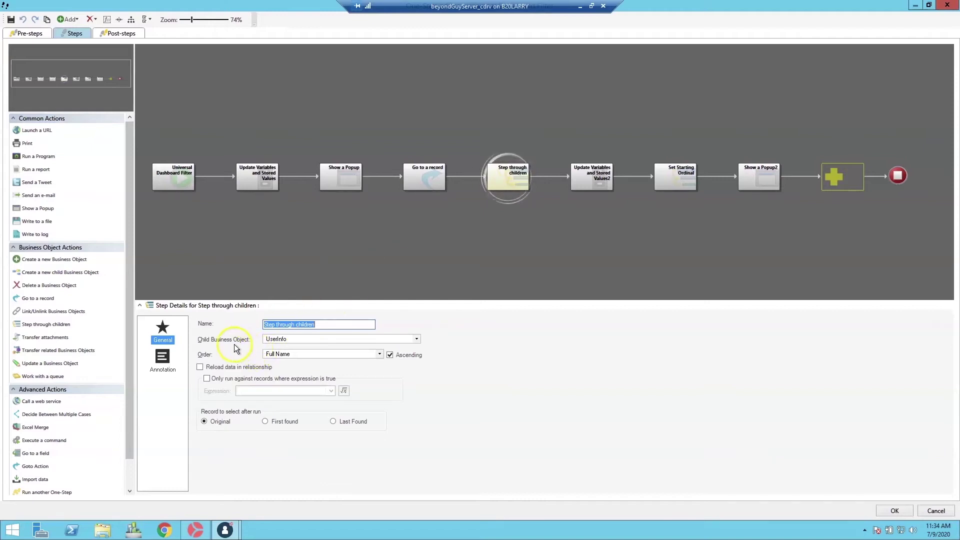
{"action": "double_click", "coordinate": [505, 173]}
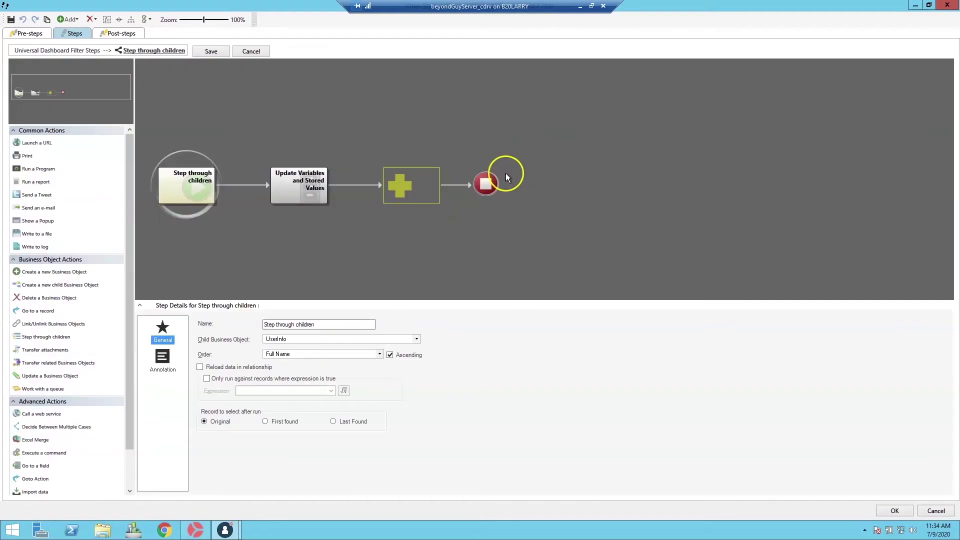
Inspect the condition expression on the first Team Members action of the nested Update Variables and Stored Values step, and close it.
{"action": "left_click", "coordinate": [300, 181]}
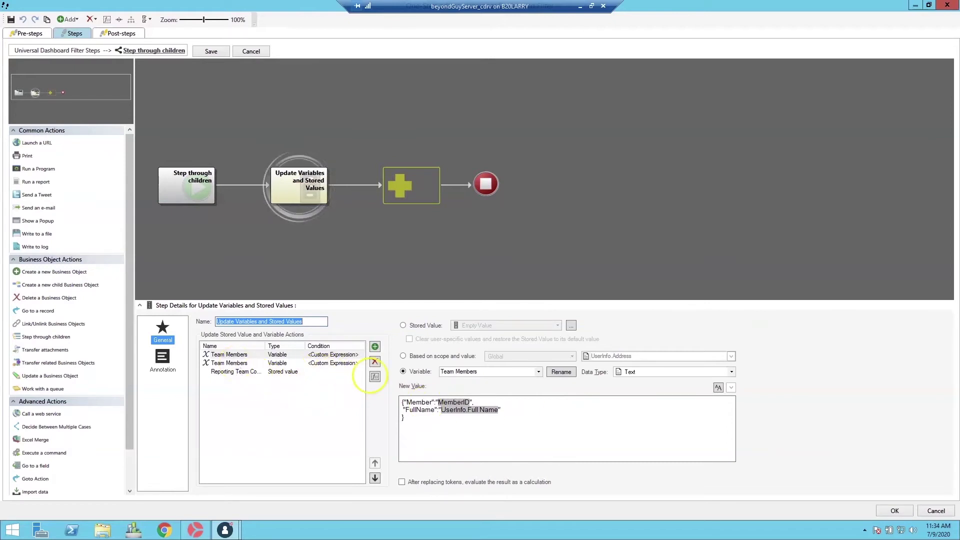
{"action": "left_click", "coordinate": [378, 380]}
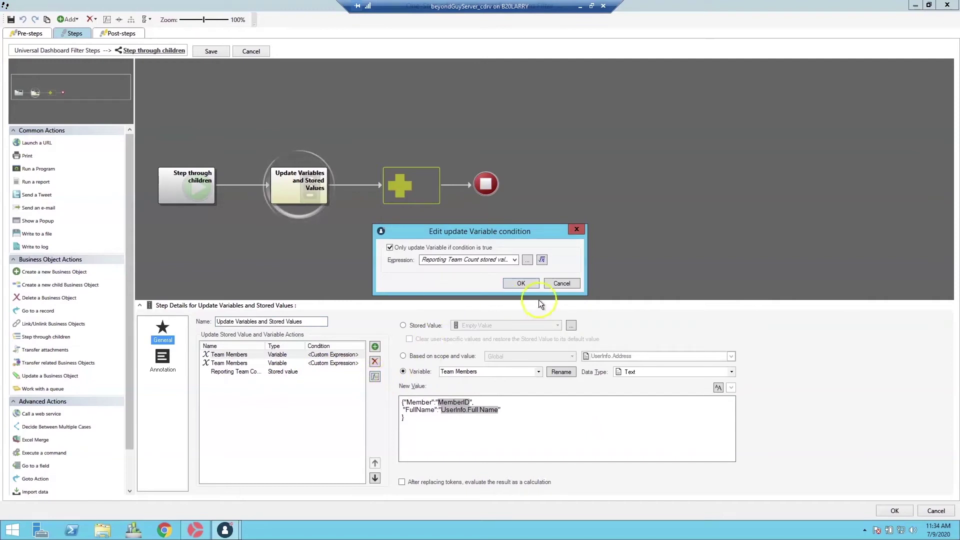
{"action": "left_click", "coordinate": [541, 259]}
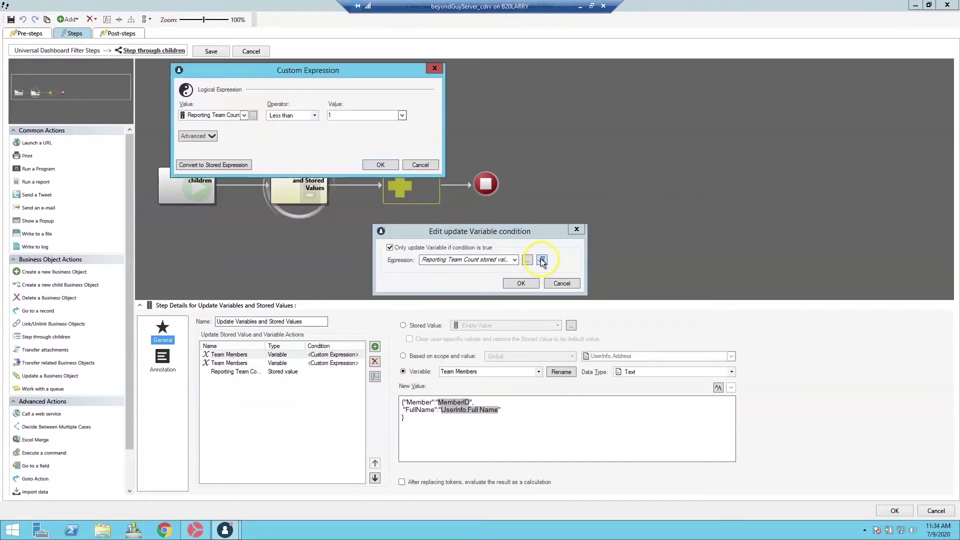
{"action": "left_click", "coordinate": [378, 166]}
{"action": "left_click", "coordinate": [516, 284]}
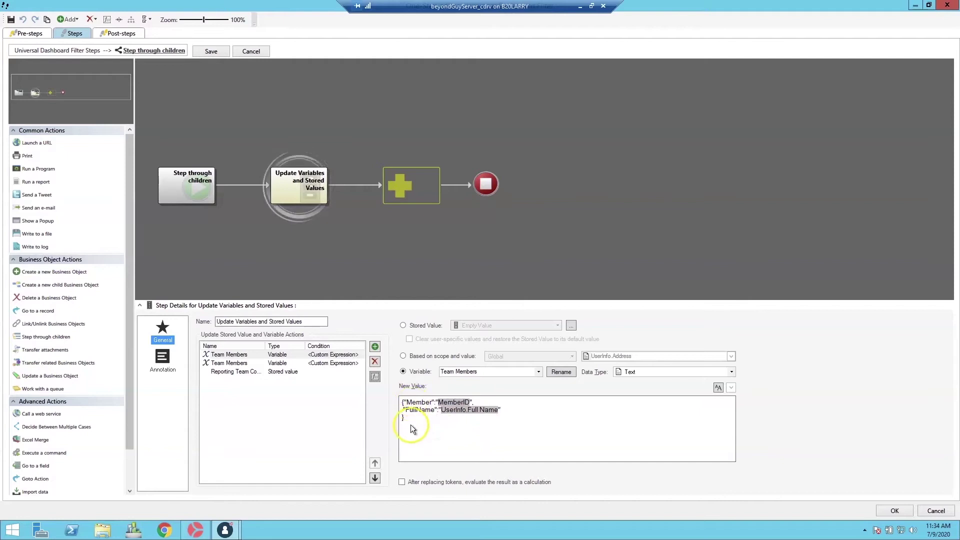
Review the second Team Members action and the Increment Team Count expression for Reporting Team Count, and save the nested steps.
{"action": "left_click", "coordinate": [246, 366]}
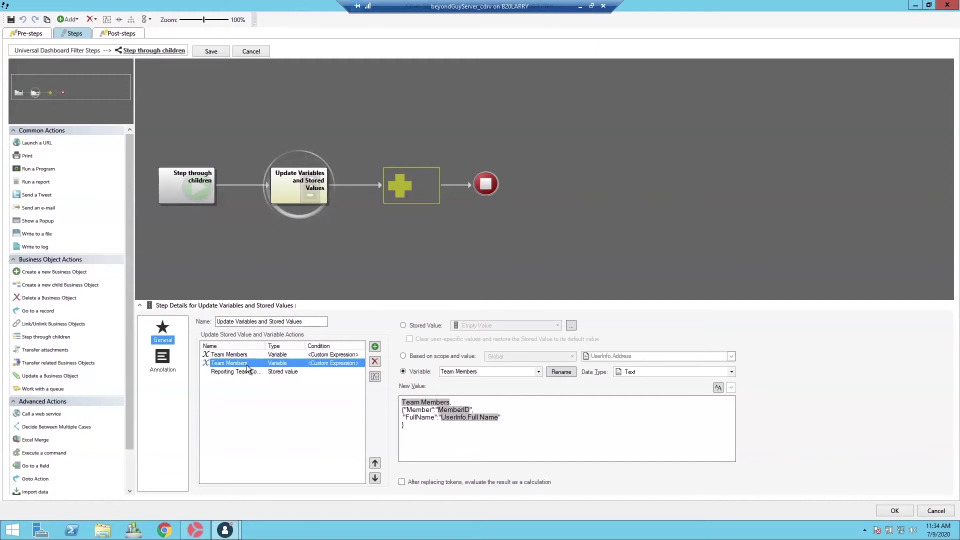
{"action": "left_click", "coordinate": [448, 408]}
{"action": "left_click", "coordinate": [239, 375]}
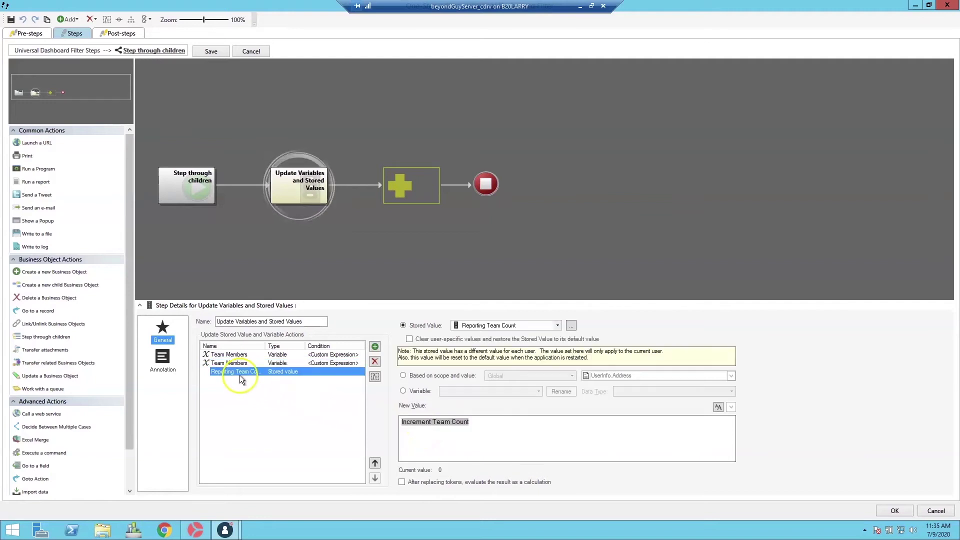
{"action": "right_click", "coordinate": [442, 423]}
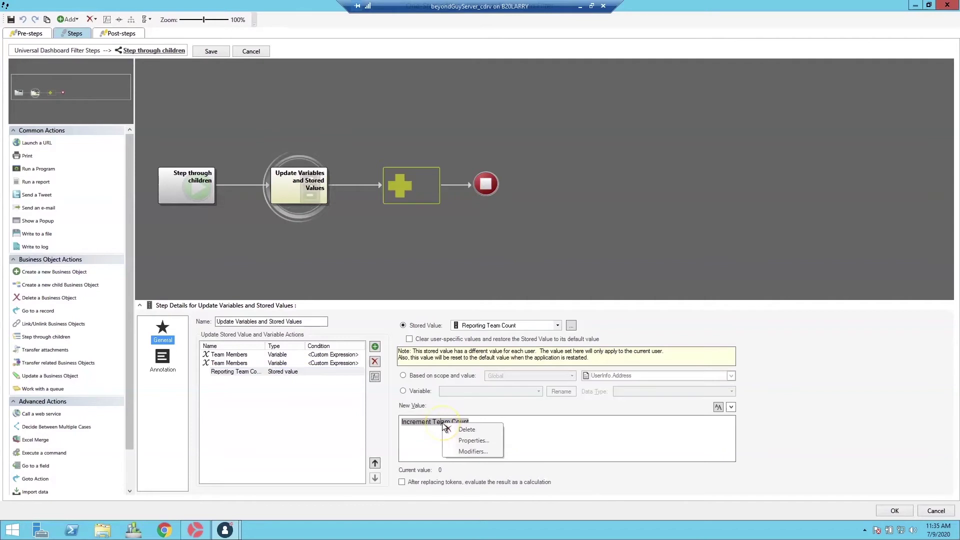
{"action": "left_click", "coordinate": [464, 438]}
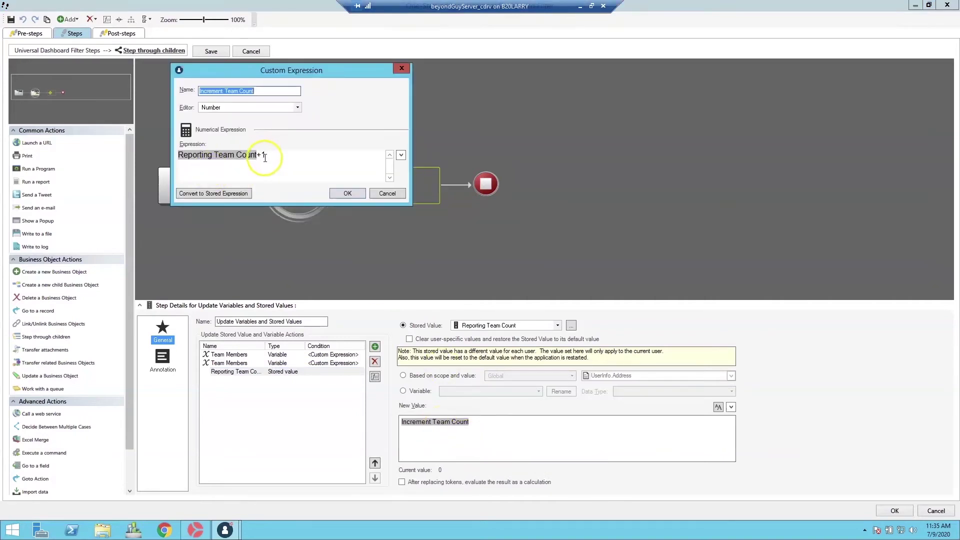
{"action": "left_click", "coordinate": [334, 191]}
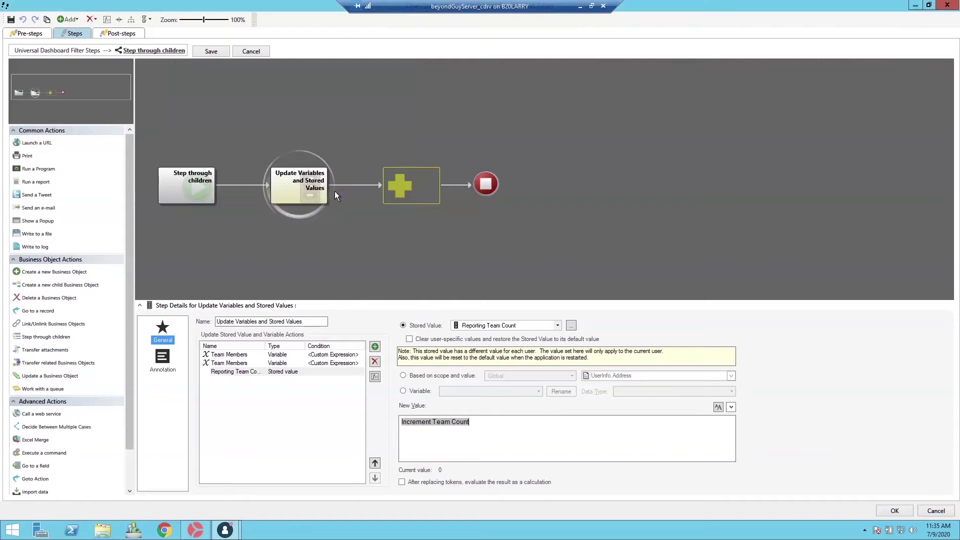
{"action": "left_click", "coordinate": [202, 52]}
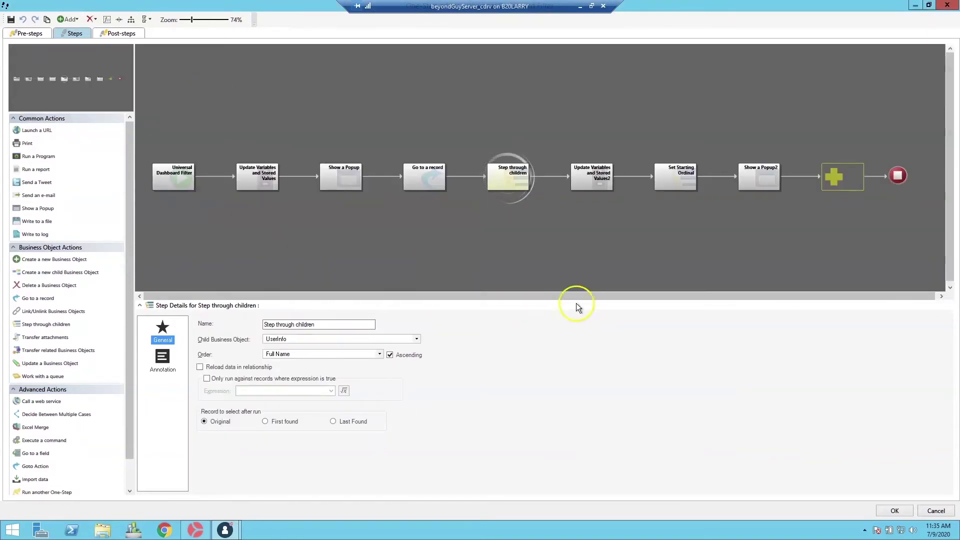
Review both actions of Update Variables and Stored Values2 and the Set Starting Ordinal details, and open the latter's nested steps.
{"action": "left_click", "coordinate": [592, 178]}
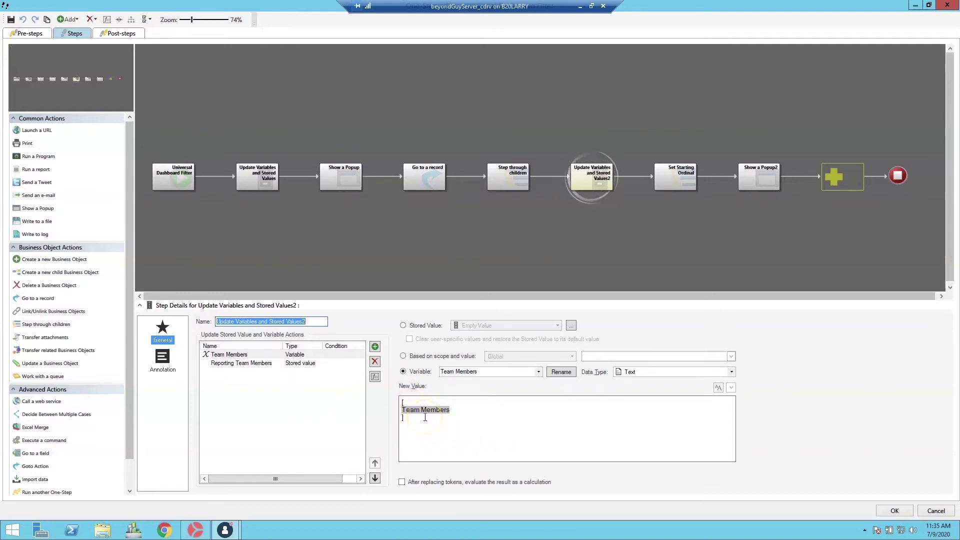
{"action": "left_click", "coordinate": [236, 363]}
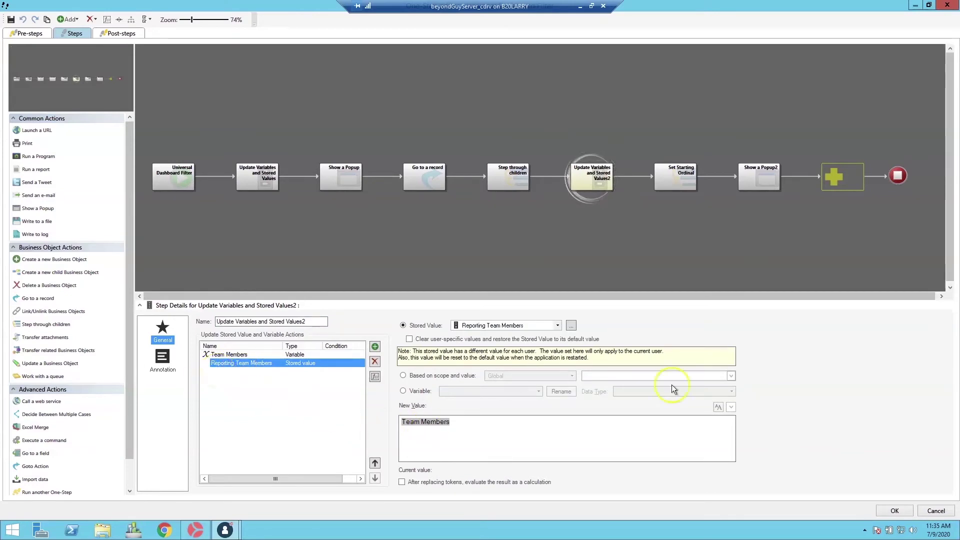
{"action": "left_click", "coordinate": [690, 185]}
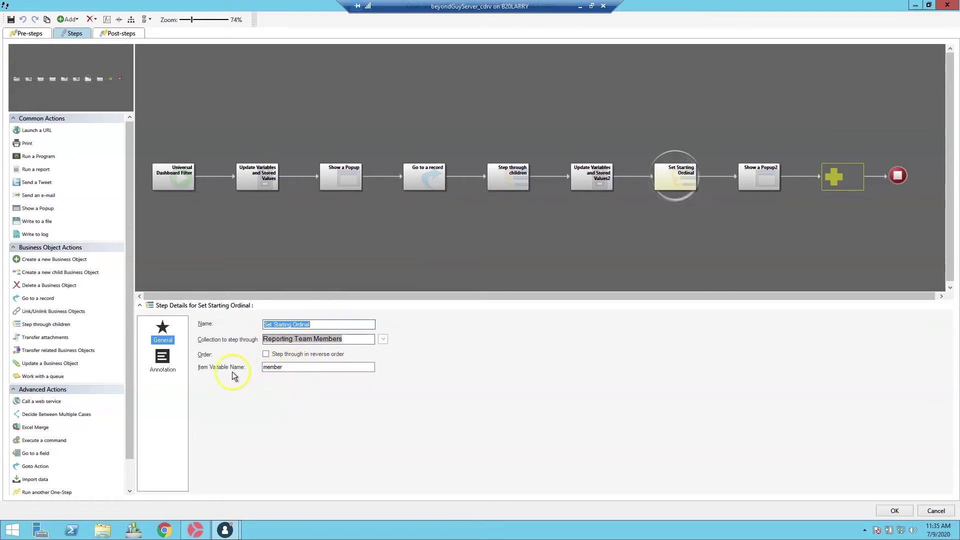
{"action": "double_click", "coordinate": [680, 170]}
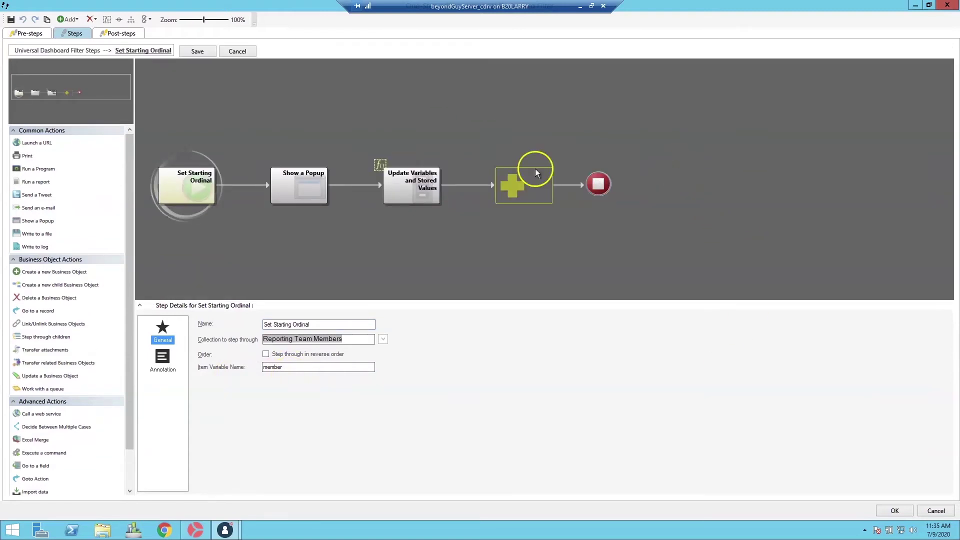
View the nested Show a Popup step, and examine the Update Variables and Stored Values action condition in a widened expression dialog.
{"action": "left_click", "coordinate": [313, 191]}
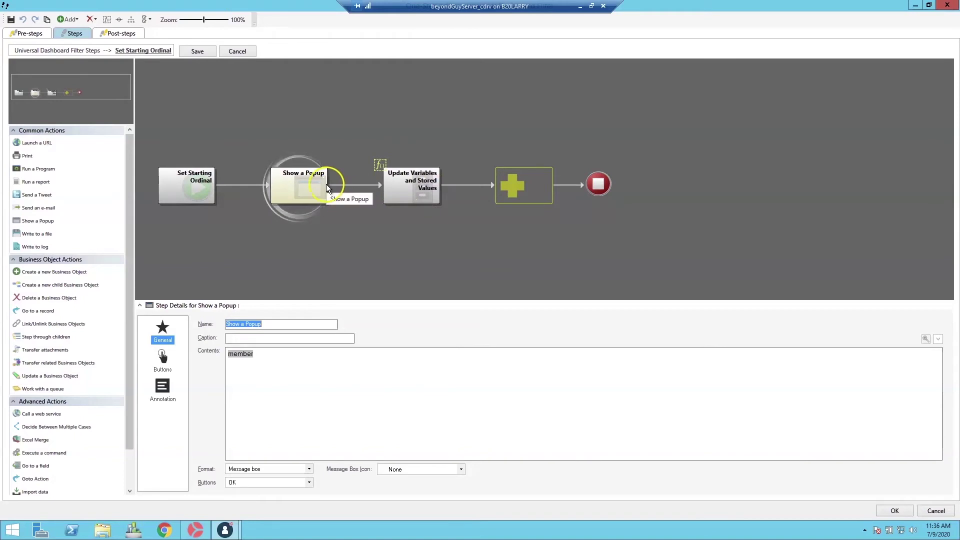
{"action": "left_click", "coordinate": [420, 182]}
{"action": "right_click", "coordinate": [419, 181]}
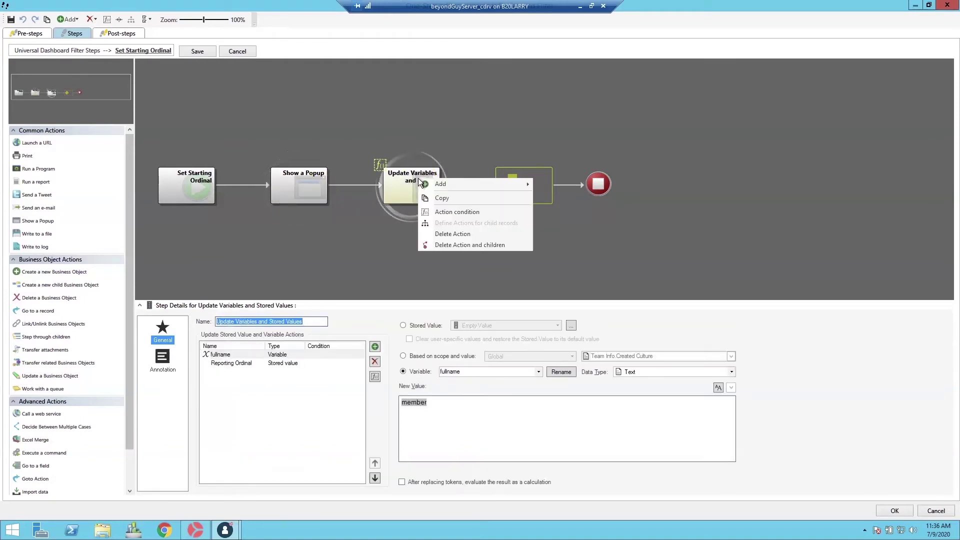
{"action": "left_click", "coordinate": [445, 214]}
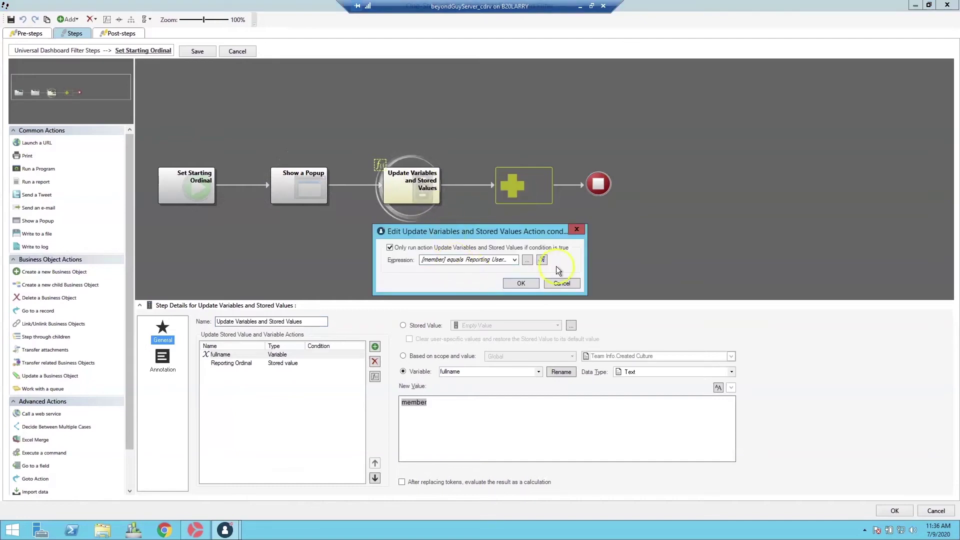
{"action": "left_click", "coordinate": [543, 260]}
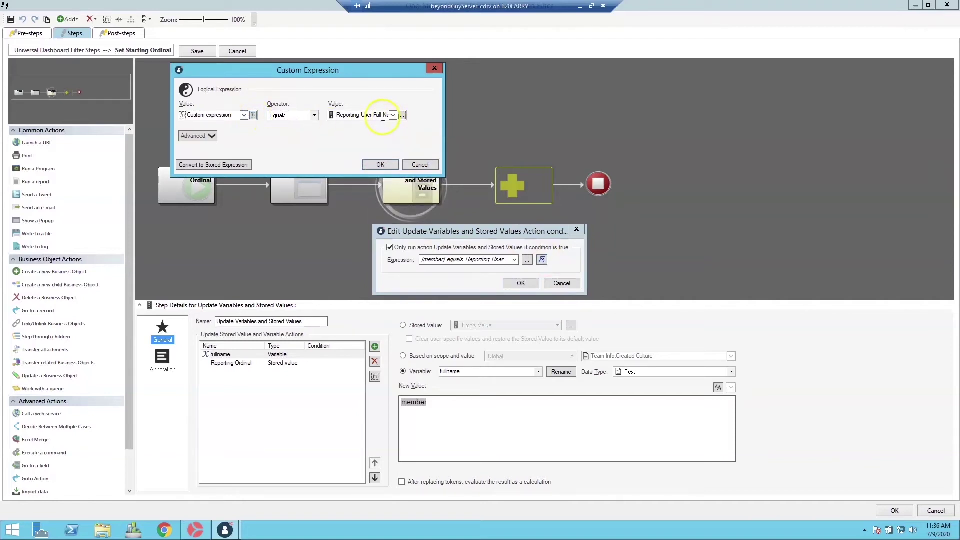
{"action": "left_click_drag", "start_coordinate": [444, 122], "coordinate": [543, 125]}
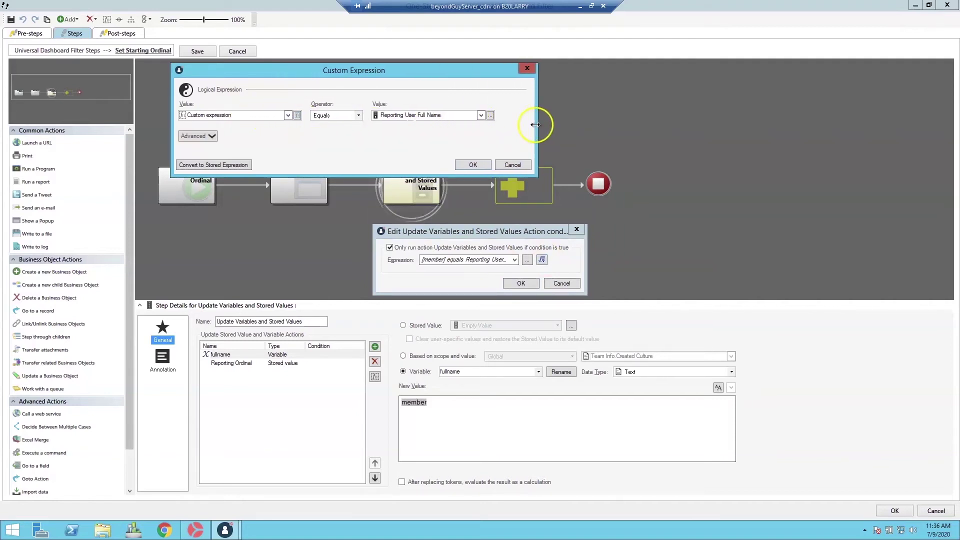
Inspect the modifiers on the member token in the condition's custom expression, and close all the condition dialogs.
{"action": "left_click", "coordinate": [297, 115]}
{"action": "right_click", "coordinate": [209, 151]}
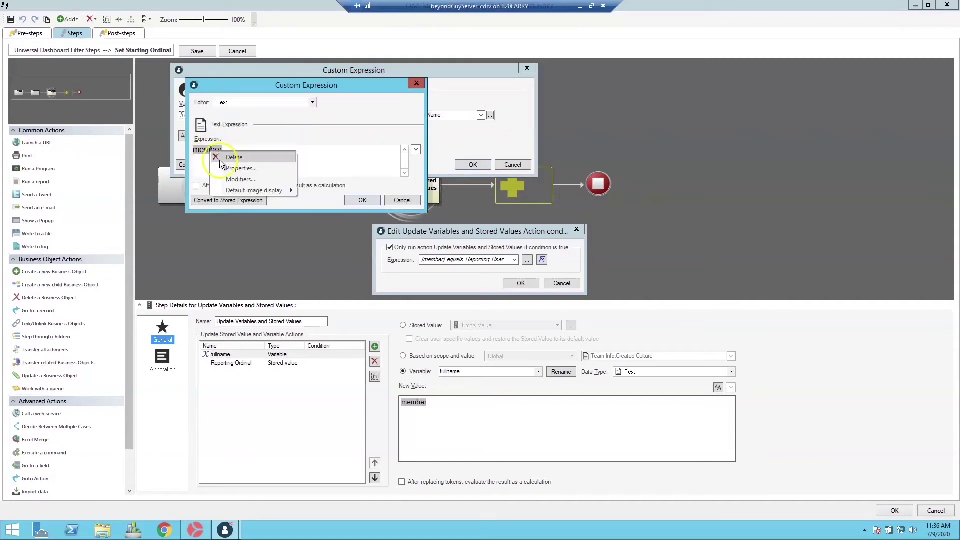
{"action": "left_click", "coordinate": [235, 180]}
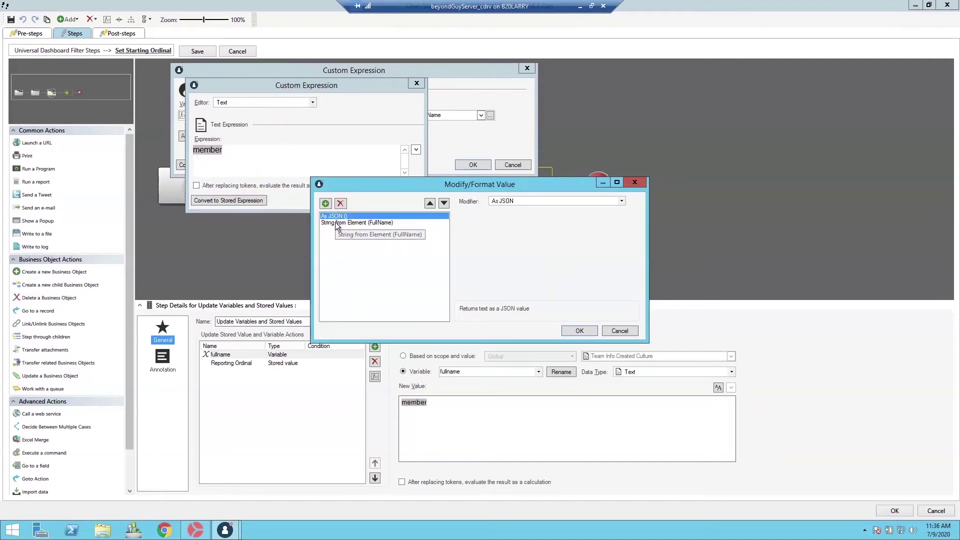
{"action": "left_click", "coordinate": [578, 332]}
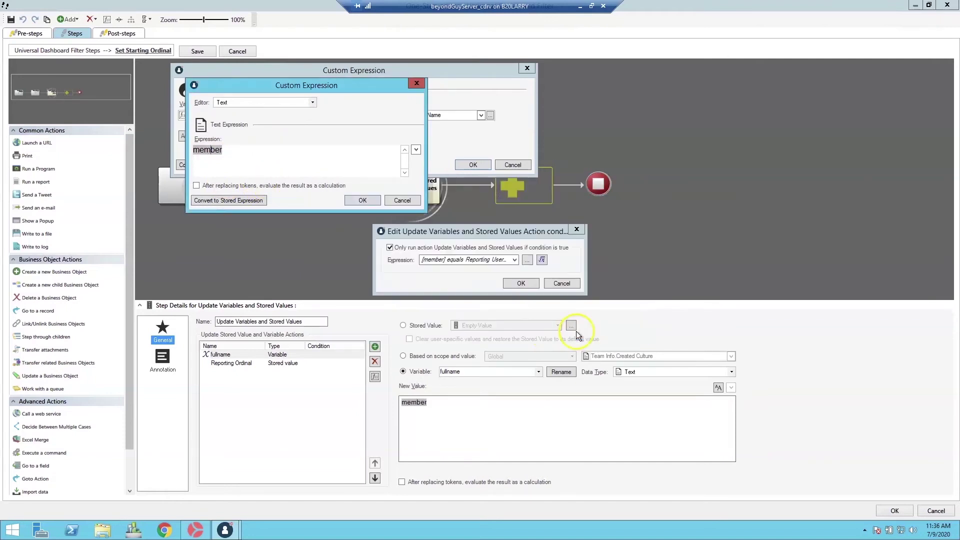
{"action": "left_click", "coordinate": [364, 199]}
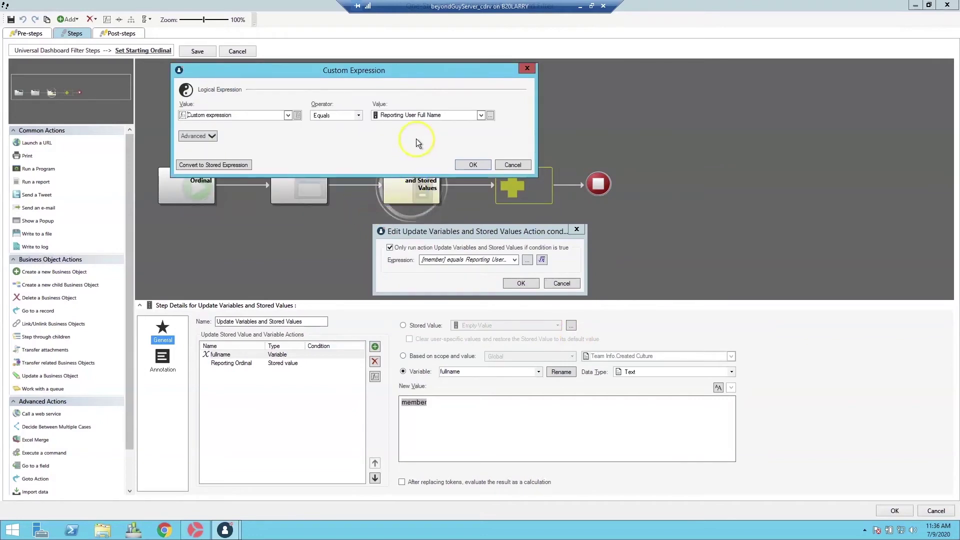
{"action": "left_click", "coordinate": [460, 165]}
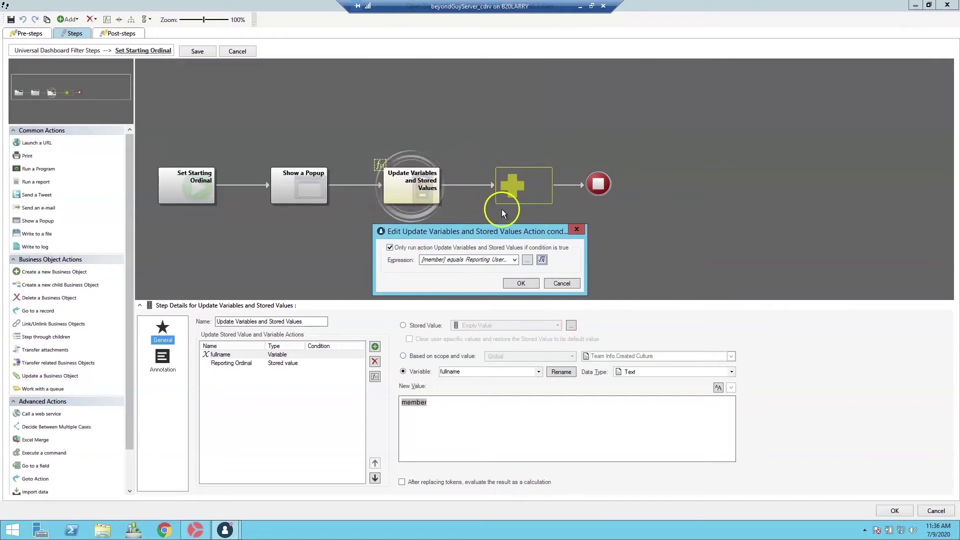
{"action": "left_click", "coordinate": [521, 283]}
Inspect the member token's modifier in the Reporting Ordinal action's new value, and save the nested Set Starting Ordinal steps.
{"action": "left_click", "coordinate": [244, 372]}
{"action": "left_click", "coordinate": [417, 423]}
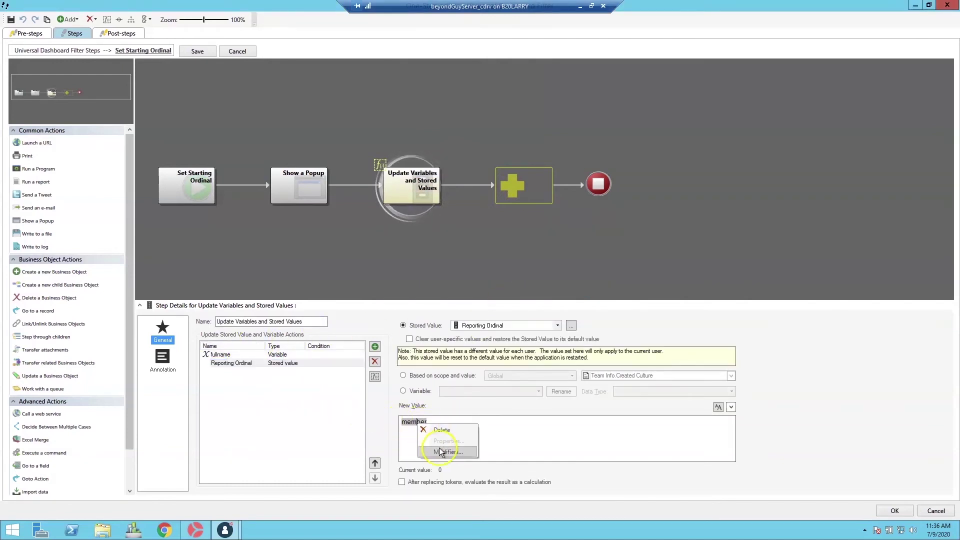
{"action": "left_click", "coordinate": [439, 449]}
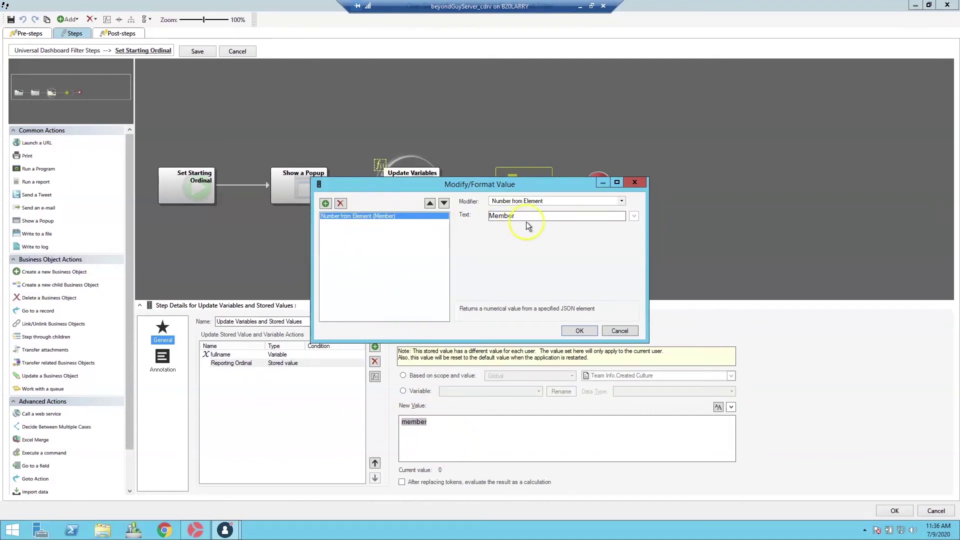
{"action": "left_click", "coordinate": [579, 331]}
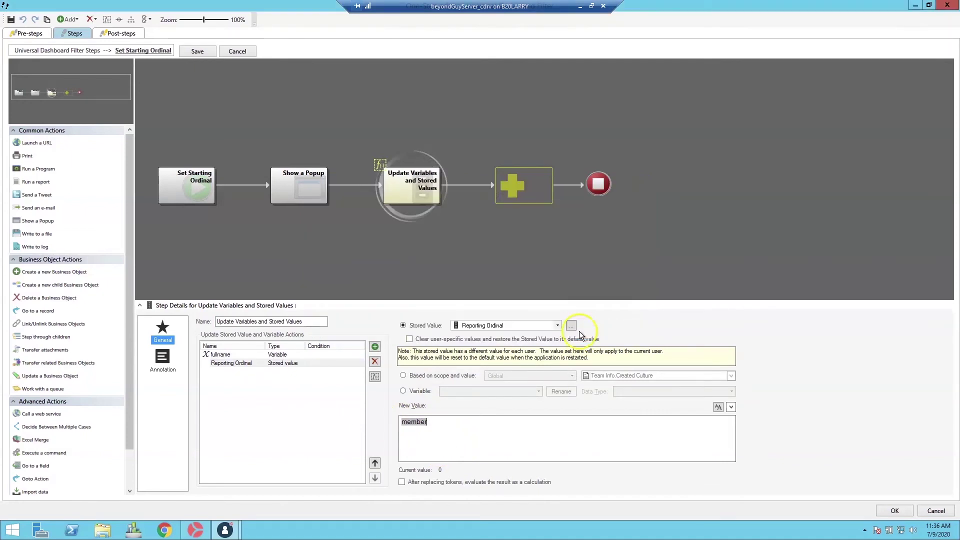
{"action": "left_click", "coordinate": [198, 51]}
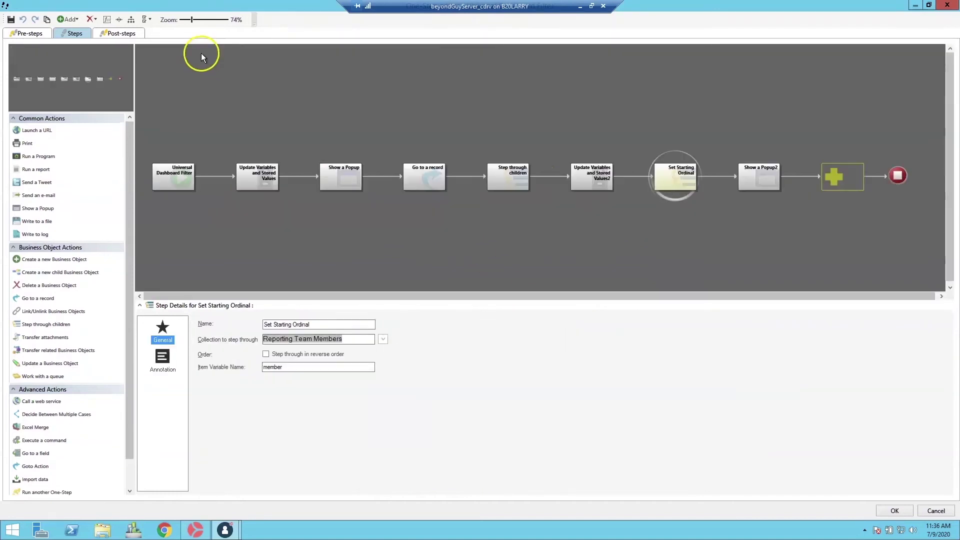
Review the Show a Popup2 contents, accept the One-Step, and confirm Universal Dashboard Filter as the Set Filter Options action.
{"action": "left_click", "coordinate": [769, 188]}
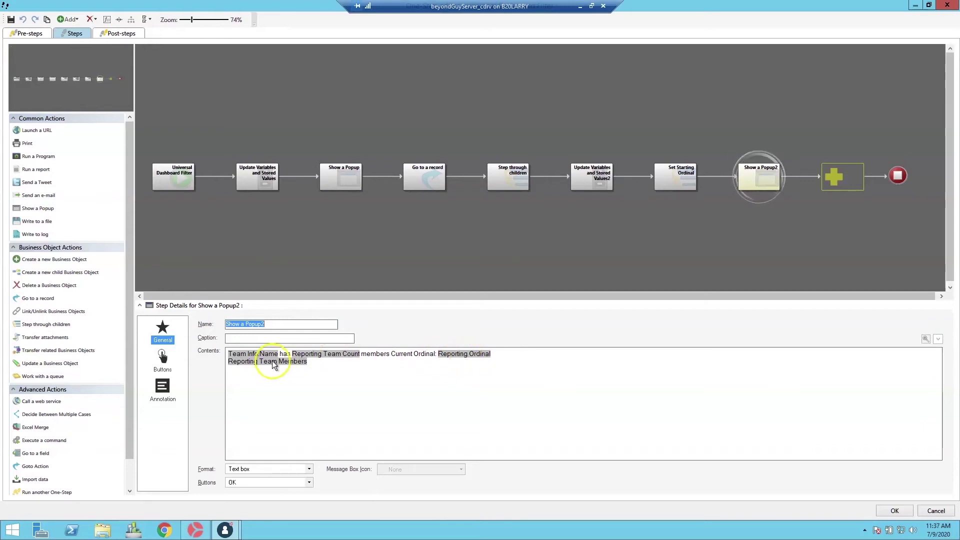
{"action": "left_click", "coordinate": [898, 511]}
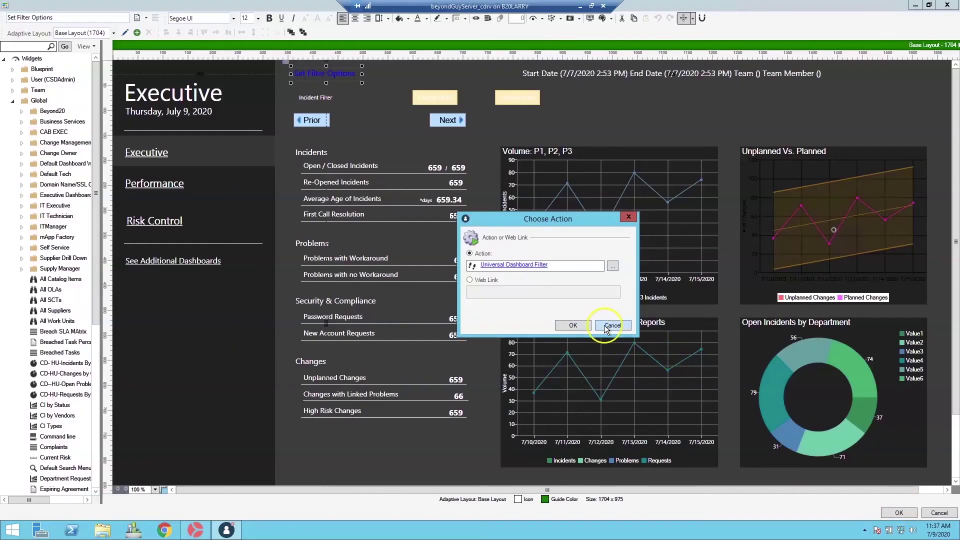
{"action": "left_click", "coordinate": [574, 325]}
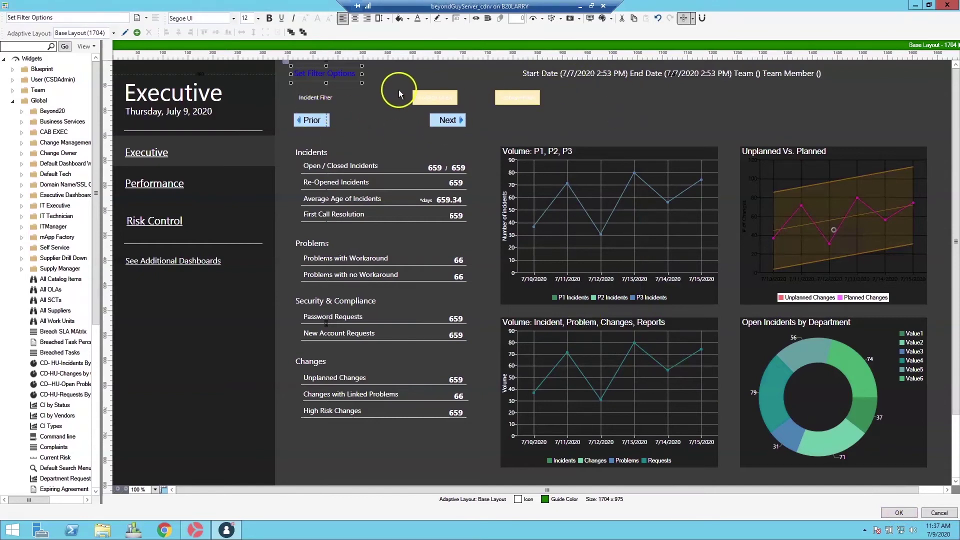
Open the Incident Filter widget's properties and examine the search criteria of its Incident Date Range by Team Member stored query.
{"action": "right_click", "coordinate": [329, 102]}
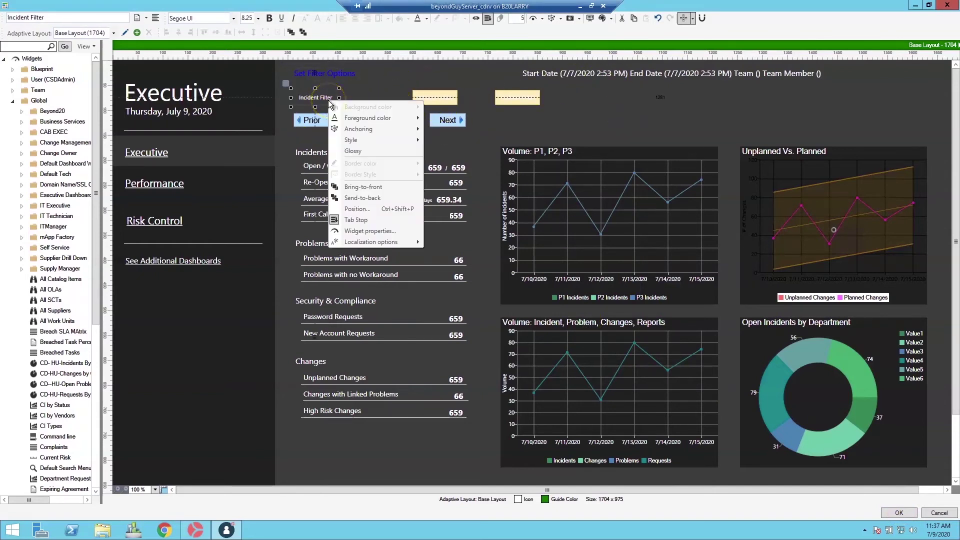
{"action": "left_click", "coordinate": [373, 232]}
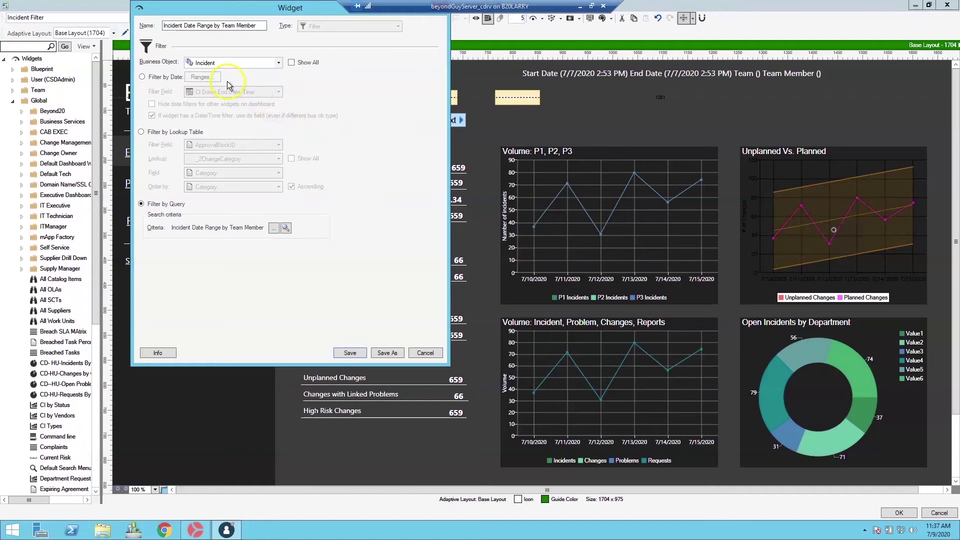
{"action": "left_click", "coordinate": [272, 231]}
{"action": "right_click", "coordinate": [247, 161]}
{"action": "left_click", "coordinate": [270, 176]}
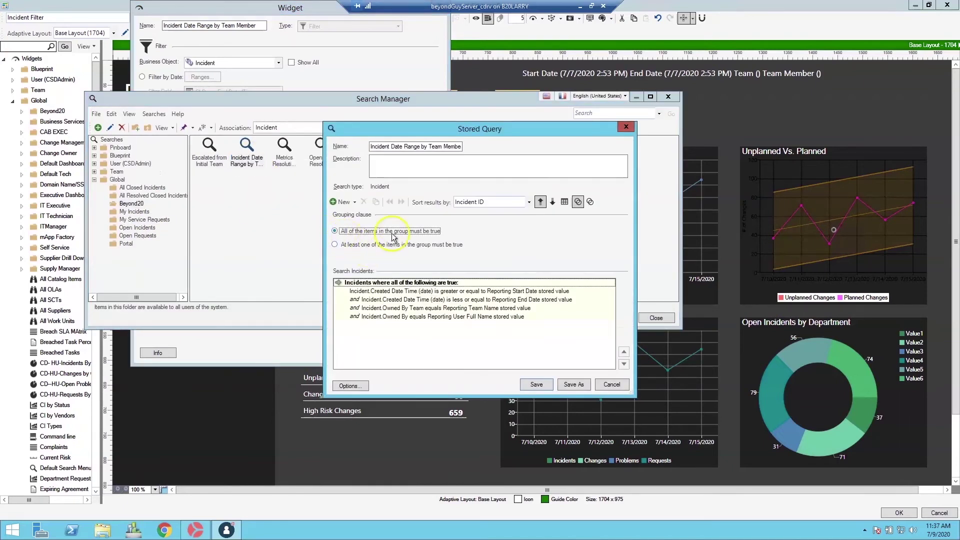
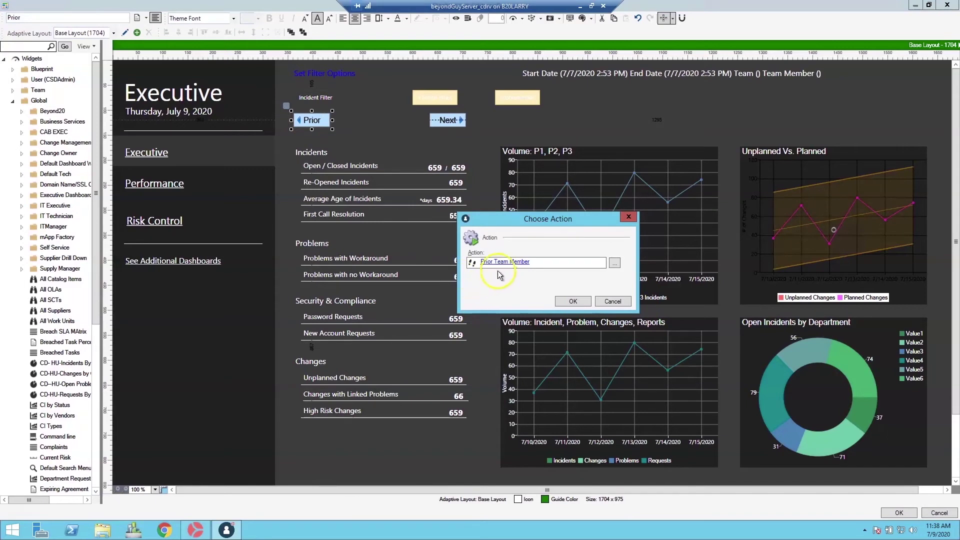
Open the Prior Team Member One-Step and examine the custom expression in its Update Variables and Stored Values action condition.
{"action": "left_click", "coordinate": [498, 263]}
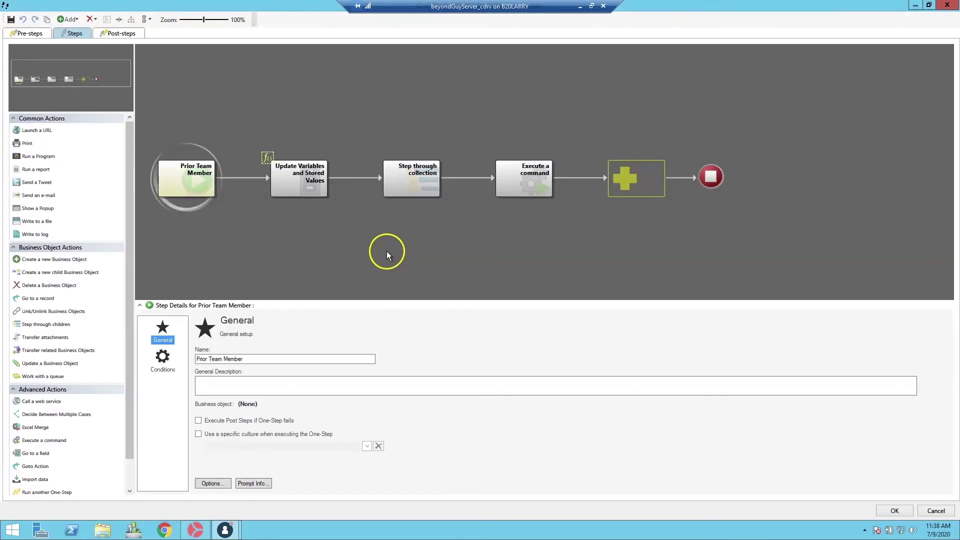
{"action": "left_click", "coordinate": [303, 172]}
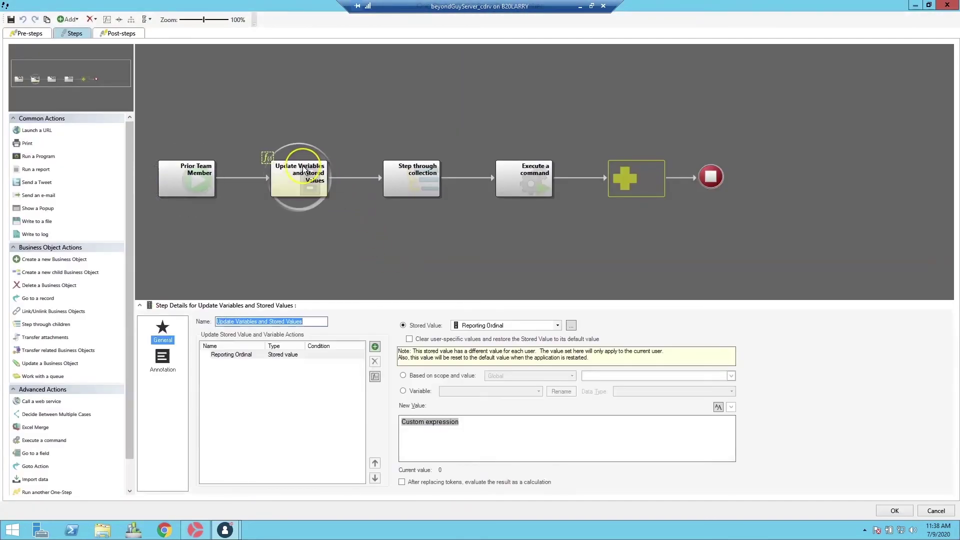
{"action": "right_click", "coordinate": [303, 170]}
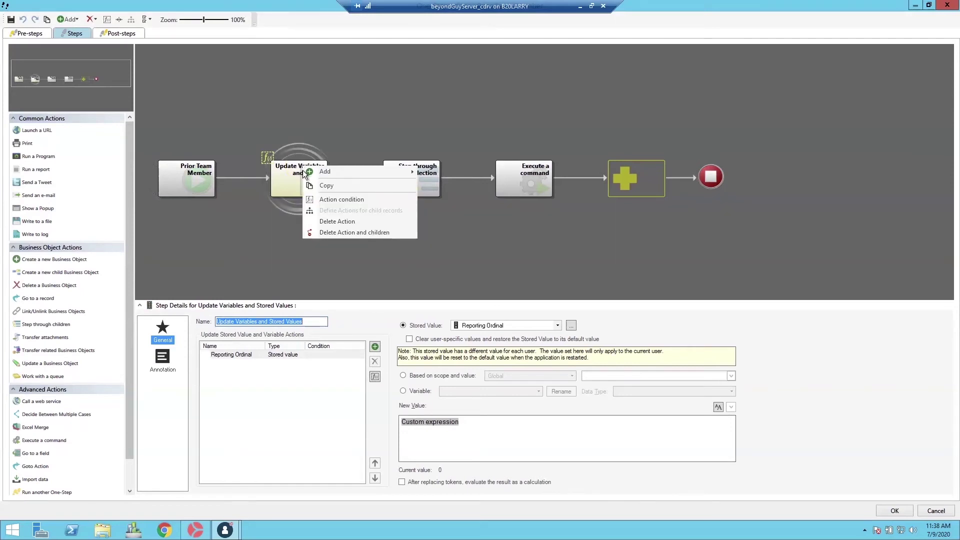
{"action": "left_click", "coordinate": [334, 199]}
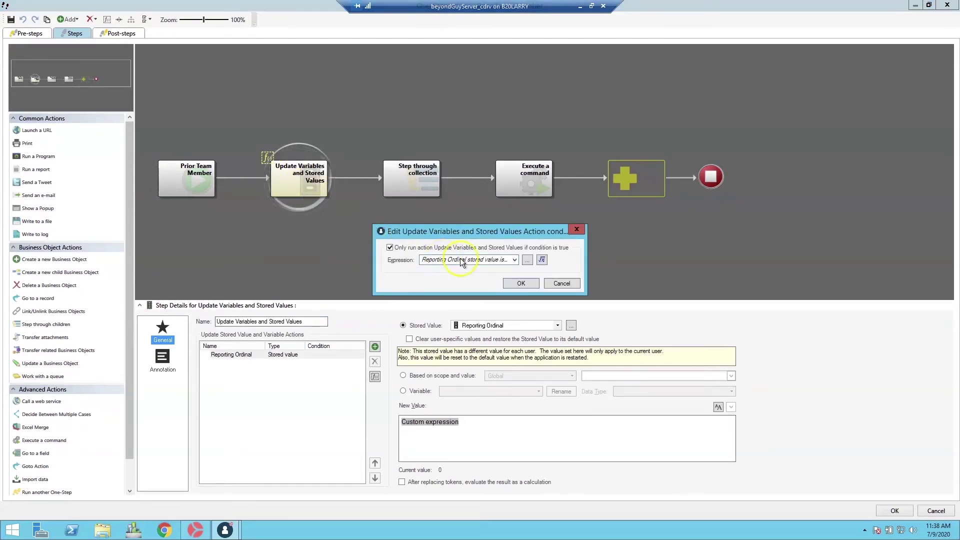
{"action": "left_click", "coordinate": [541, 260]}
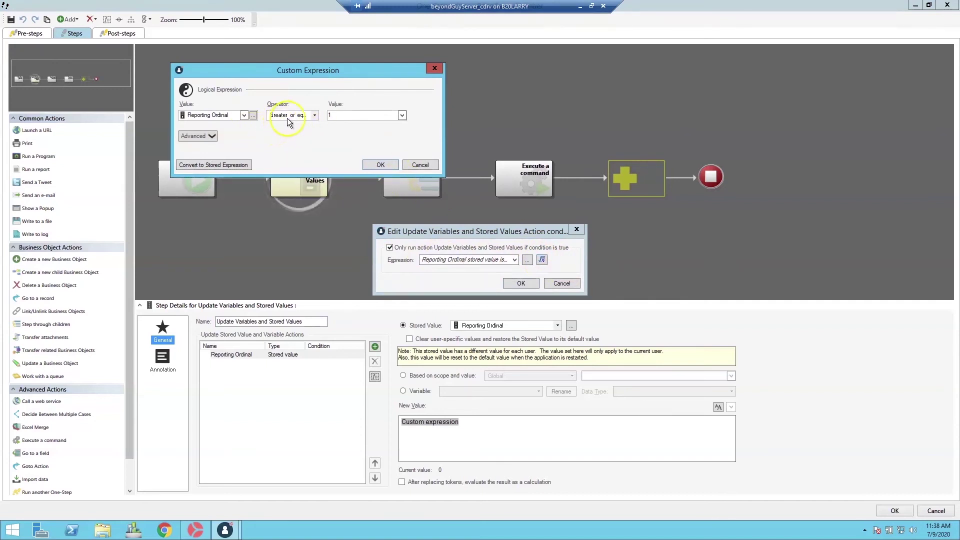
{"action": "left_click", "coordinate": [373, 163]}
{"action": "left_click", "coordinate": [520, 283]}
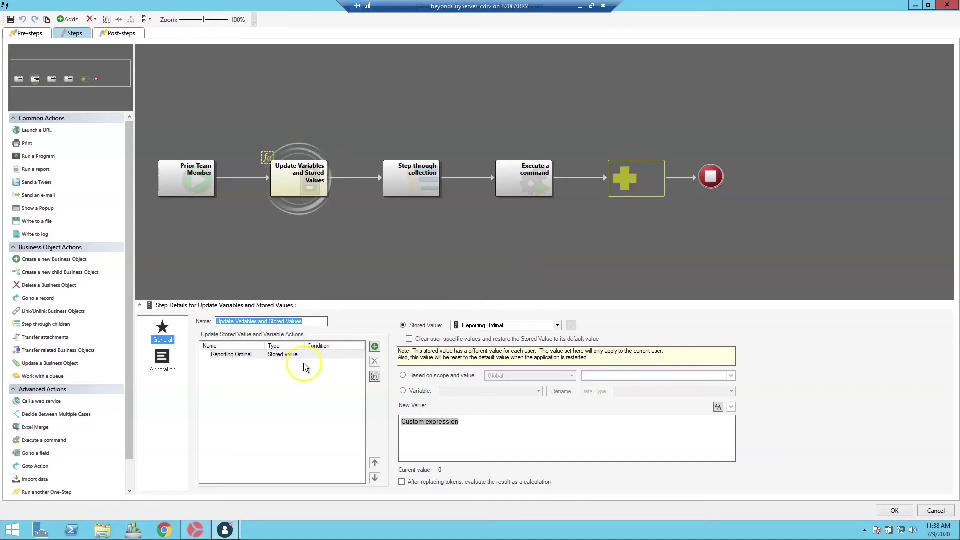
Inspect the custom expression that supplies the new value for the Reporting Ordinal stored value.
{"action": "left_click", "coordinate": [212, 349]}
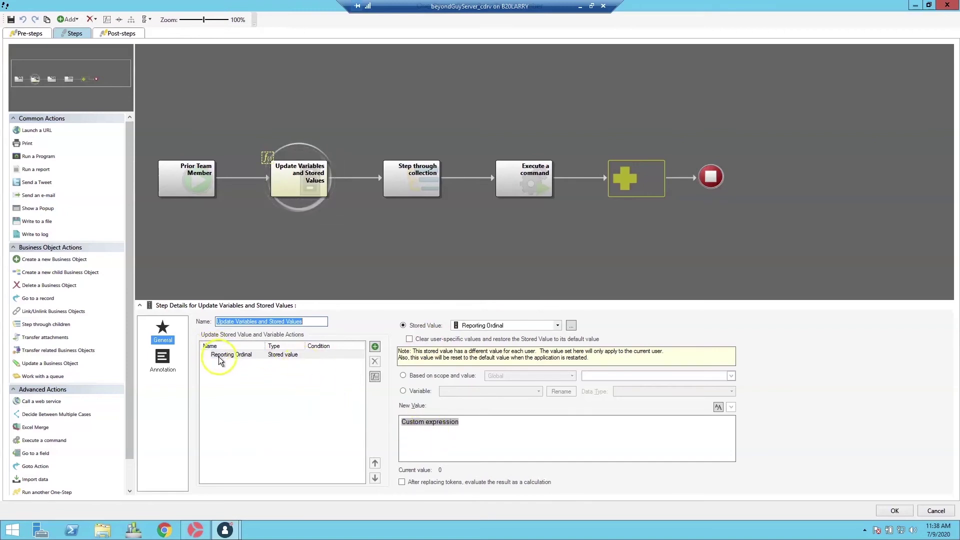
{"action": "right_click", "coordinate": [443, 424]}
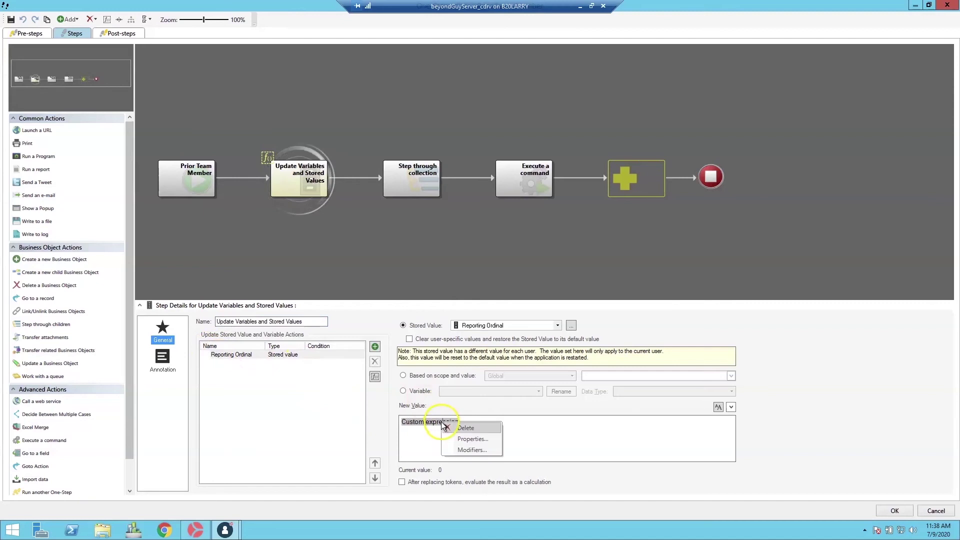
{"action": "left_click", "coordinate": [472, 439]}
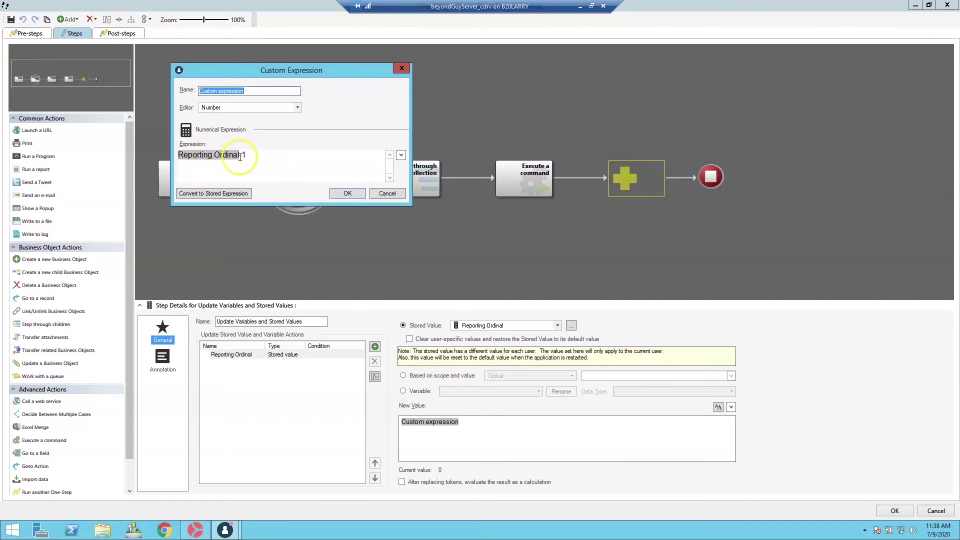
{"action": "left_click", "coordinate": [348, 195]}
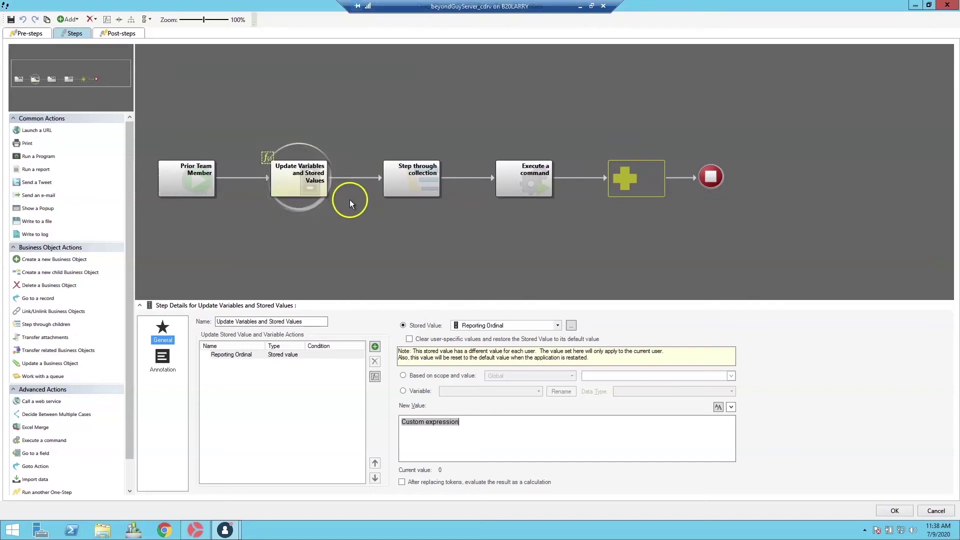
Open the Step through collection's nested steps and examine the condition expression of its Update Variables and Stored Values action.
{"action": "left_click", "coordinate": [400, 193]}
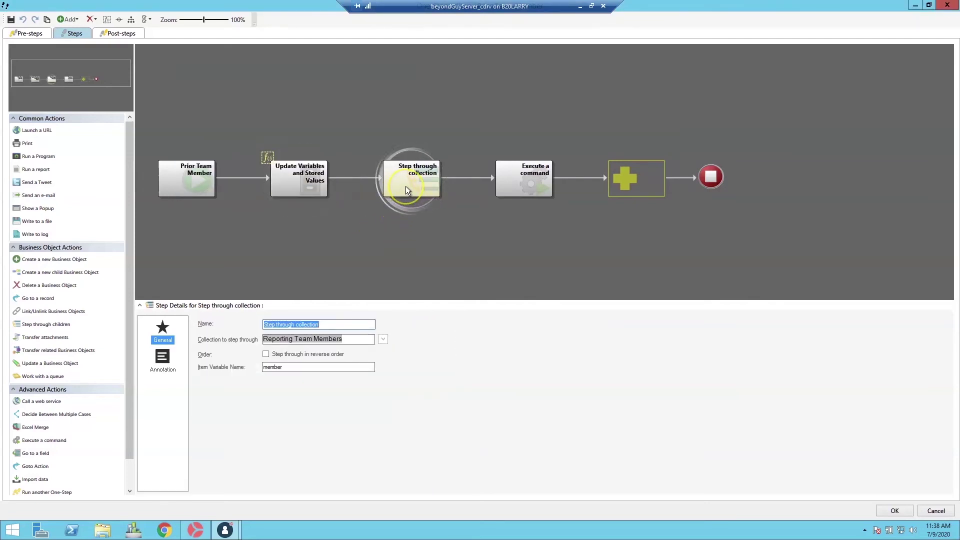
{"action": "double_click", "coordinate": [406, 186]}
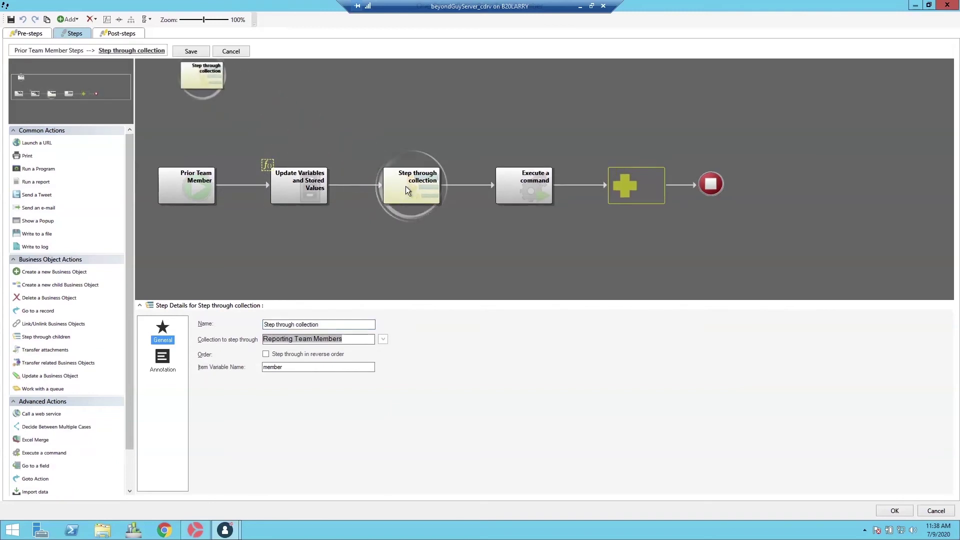
{"action": "left_click", "coordinate": [304, 184]}
{"action": "left_click", "coordinate": [304, 185]}
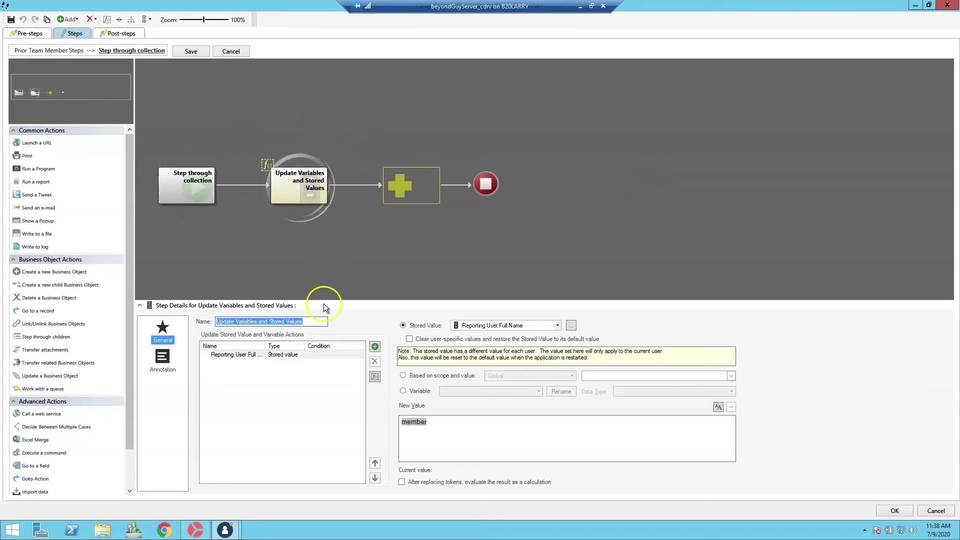
{"action": "right_click", "coordinate": [283, 181]}
{"action": "left_click", "coordinate": [301, 215]}
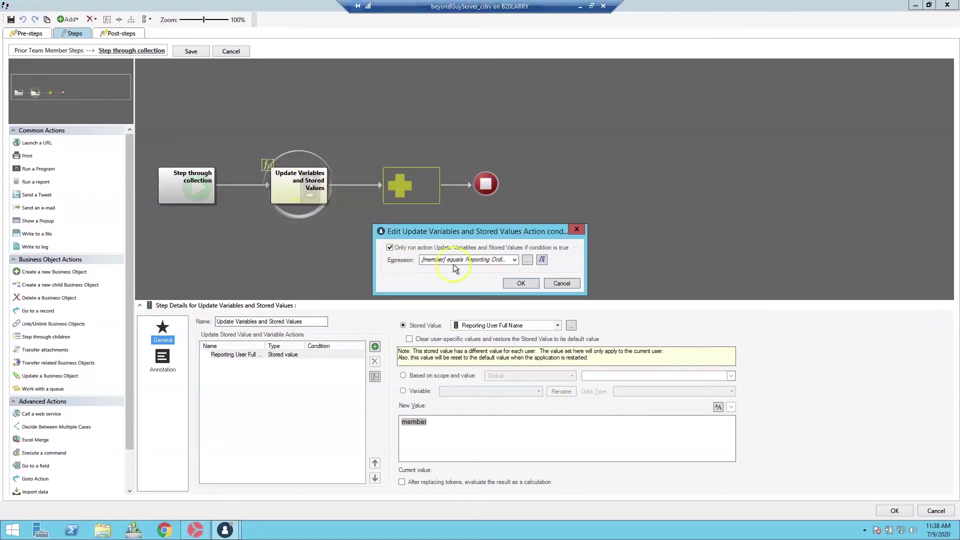
{"action": "left_click", "coordinate": [541, 261]}
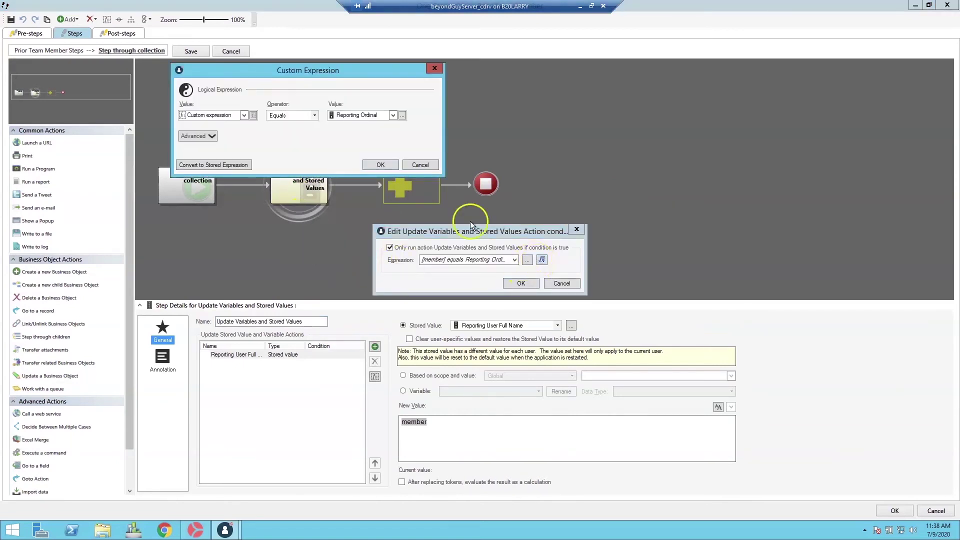
Inspect the member token's modifiers in the nested condition's custom expression, including Number from Element, and close the condition dialogs.
{"action": "left_click", "coordinate": [254, 115]}
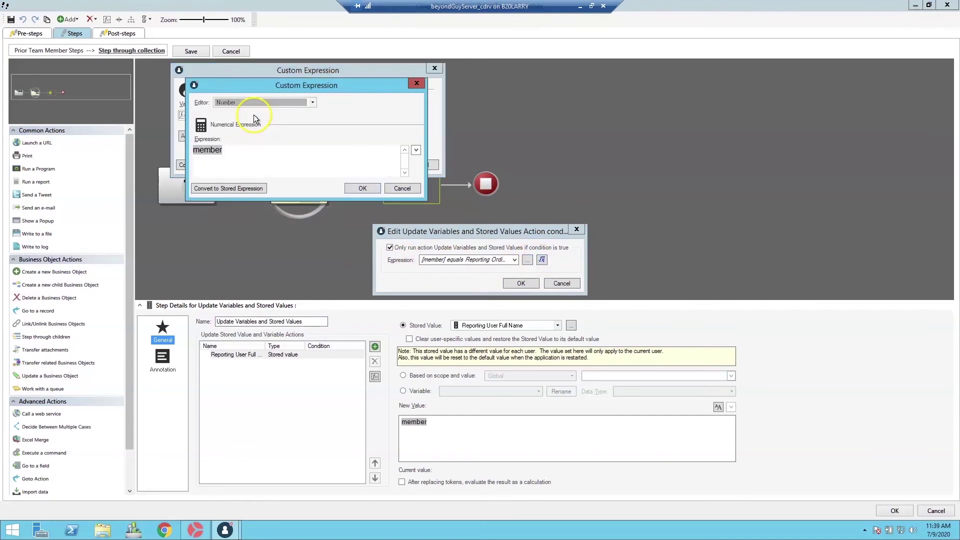
{"action": "right_click", "coordinate": [211, 154]}
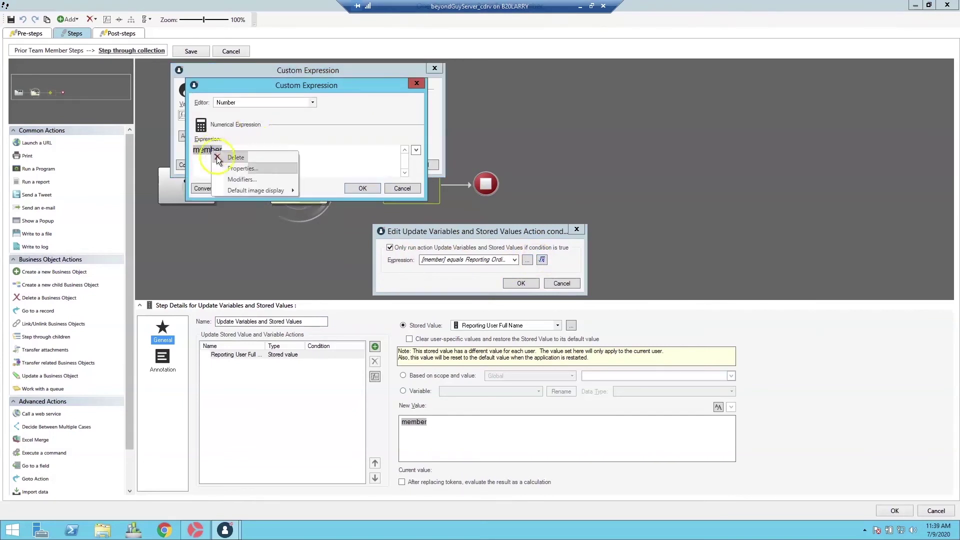
{"action": "left_click", "coordinate": [238, 180]}
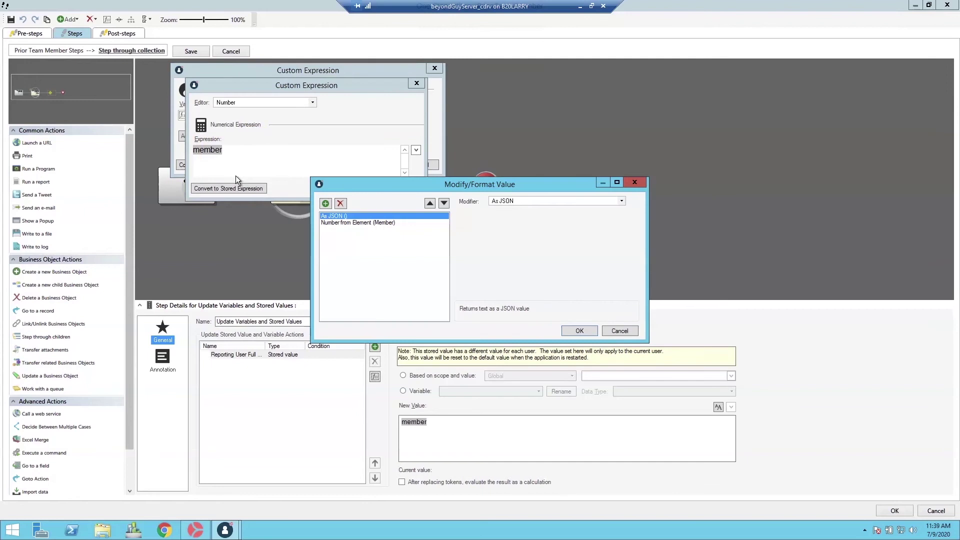
{"action": "left_click", "coordinate": [358, 223]}
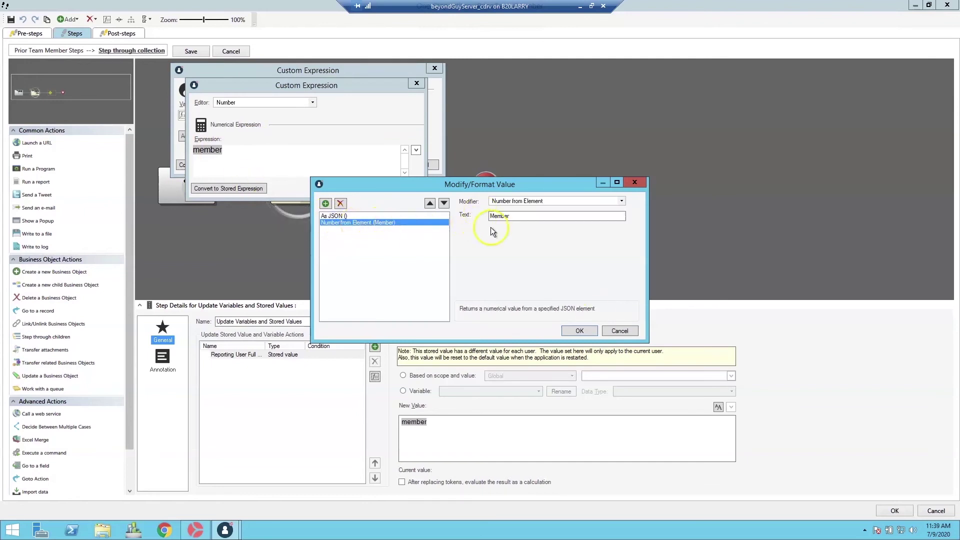
{"action": "left_click", "coordinate": [580, 330]}
{"action": "left_click", "coordinate": [351, 188]}
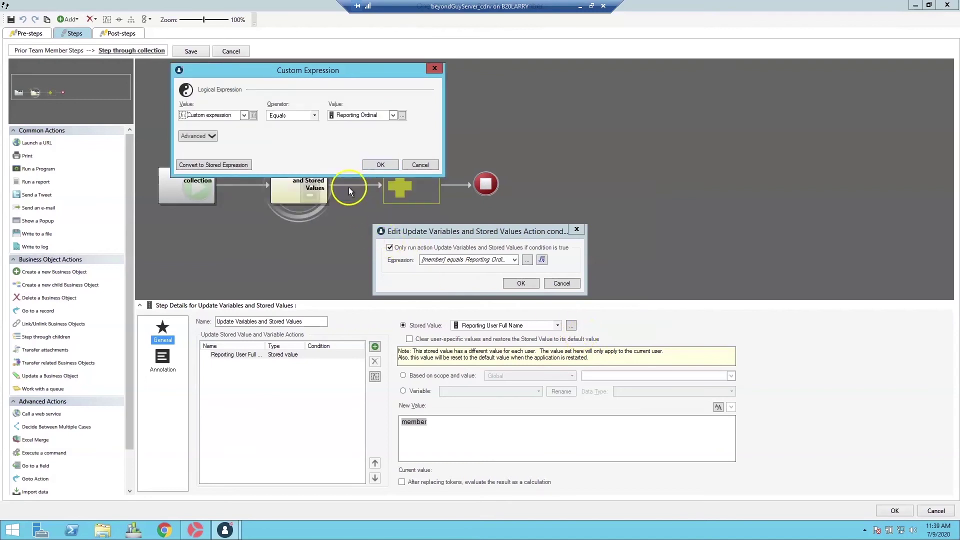
{"action": "left_click", "coordinate": [370, 165]}
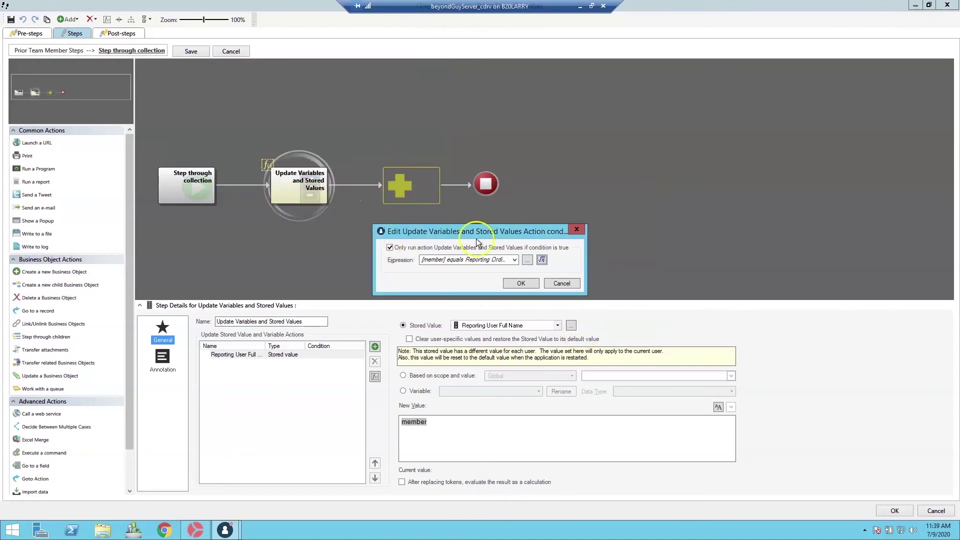
{"action": "left_click", "coordinate": [520, 282]}
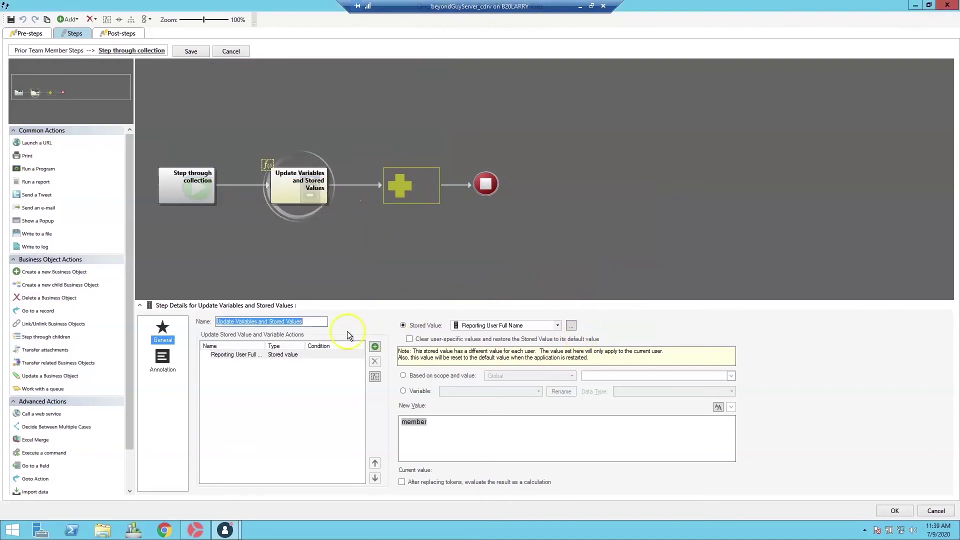
Inspect the member token's modifier in the Reporting User Full Name action's new value, and save the nested Step through collection steps.
{"action": "right_click", "coordinate": [417, 424]}
{"action": "left_click", "coordinate": [449, 451]}
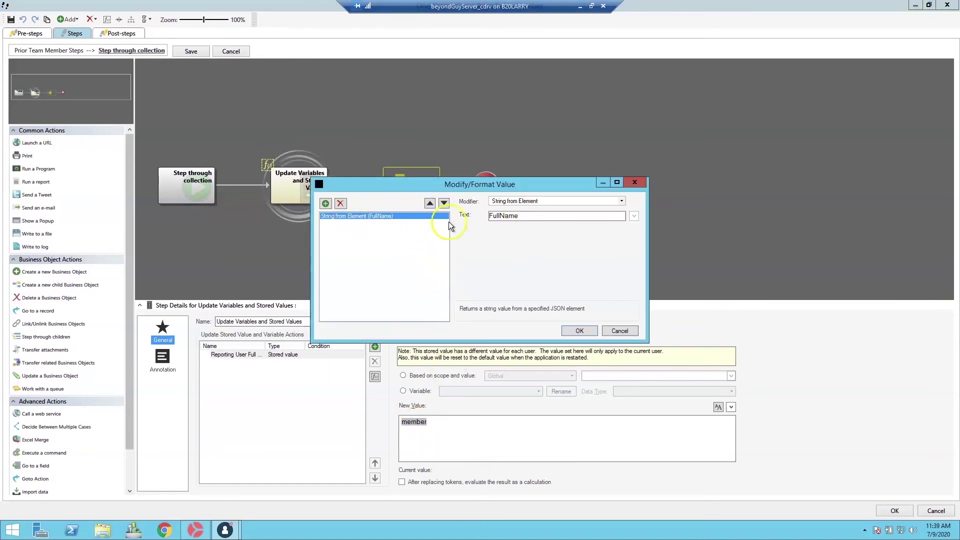
{"action": "left_click", "coordinate": [576, 330]}
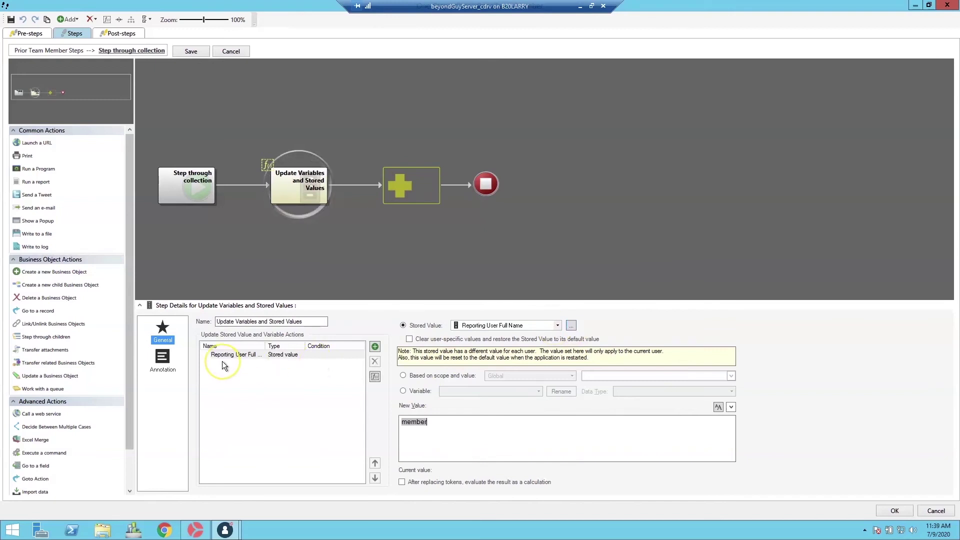
{"action": "left_click", "coordinate": [197, 53]}
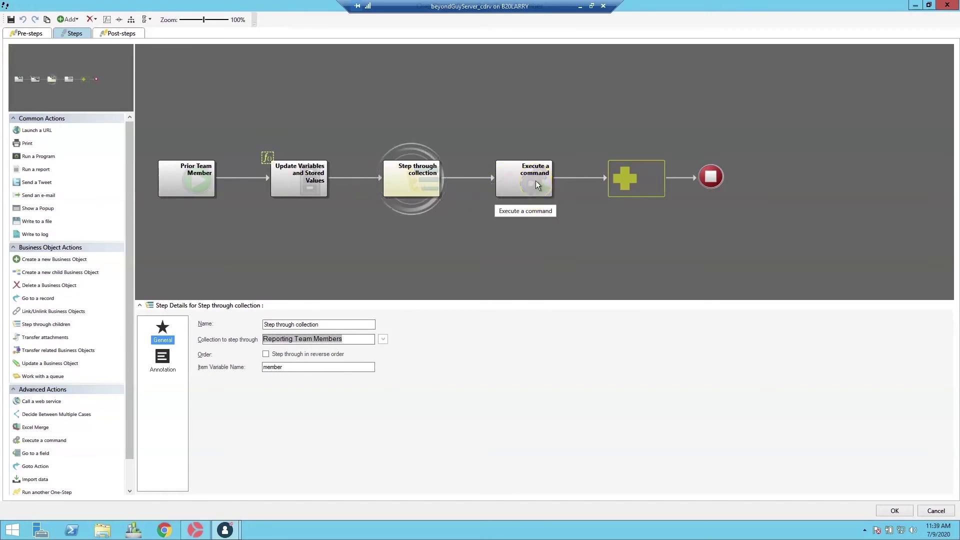
Review the Execute a command action's specific command, and accept the Prior Team Member One-Step as the Prior button's action.
{"action": "left_click", "coordinate": [535, 181]}
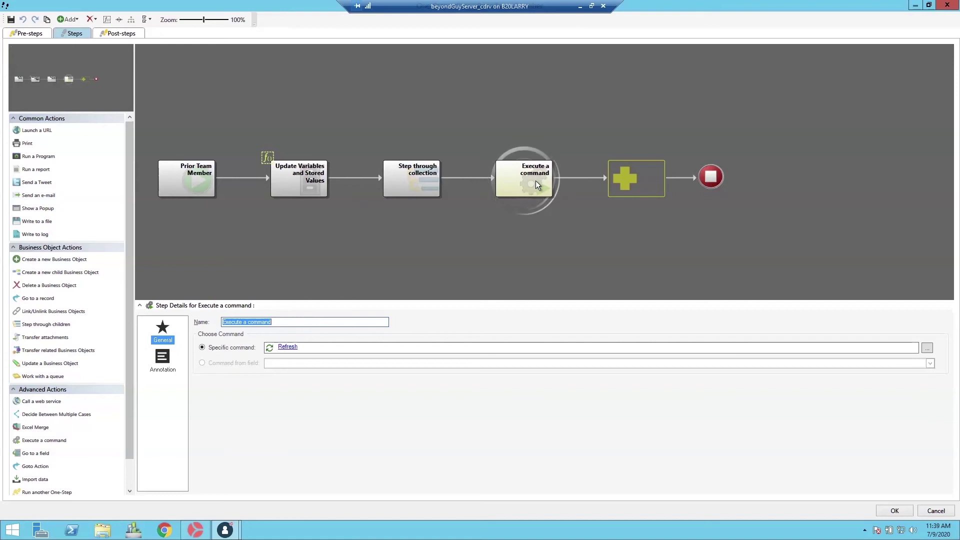
{"action": "left_click", "coordinate": [893, 512]}
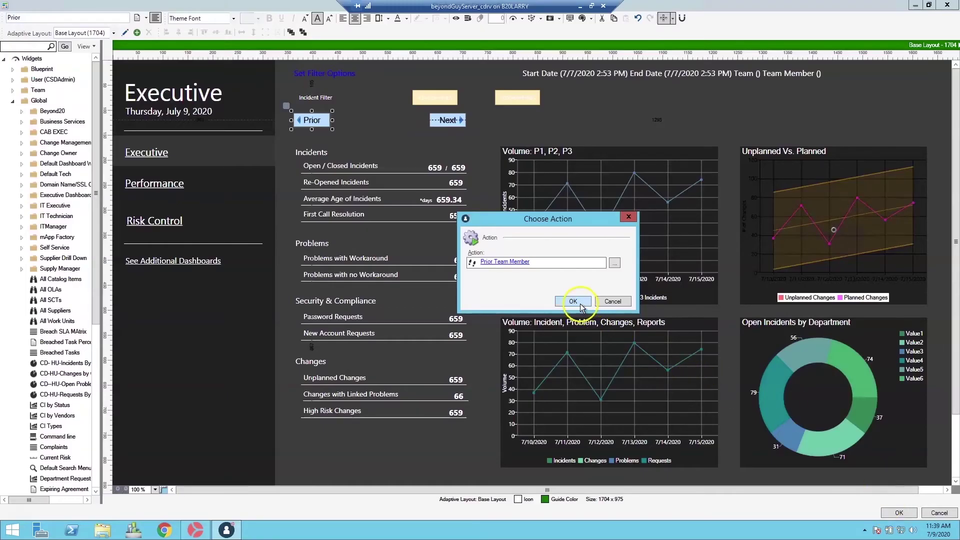
{"action": "left_click", "coordinate": [573, 301]}
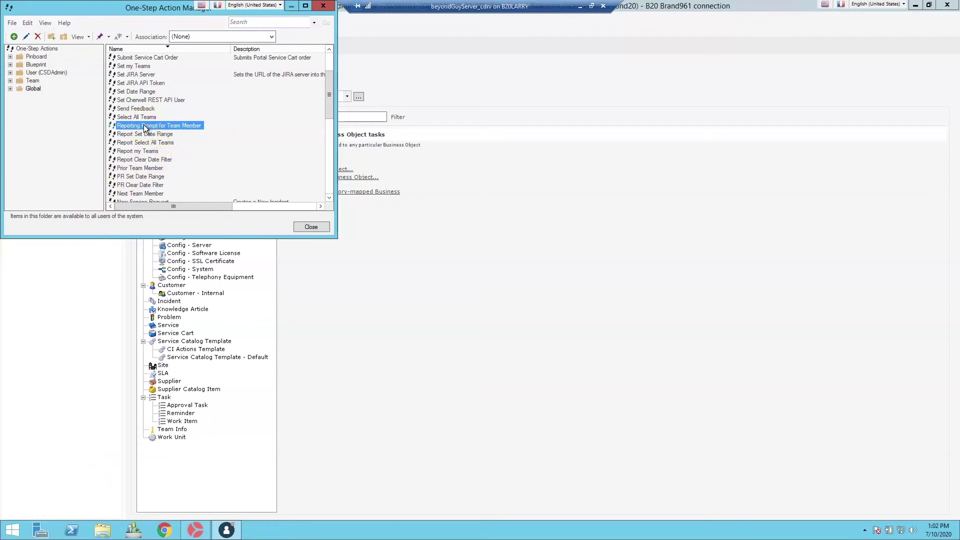
Open the Reporting Prompt for Team Member One-Step for editing, and inspect the prompt properties behind the member variable's new value.
{"action": "right_click", "coordinate": [146, 128]}
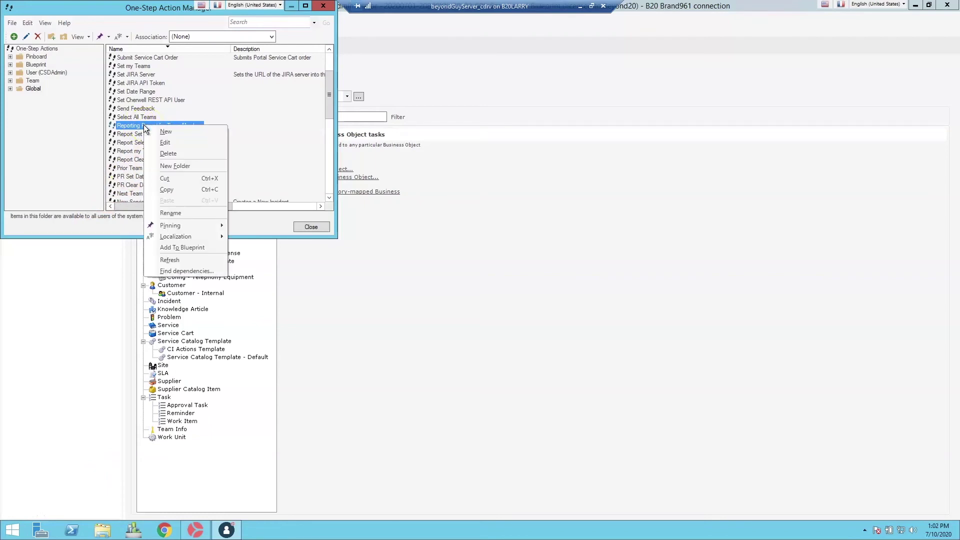
{"action": "left_click", "coordinate": [165, 143]}
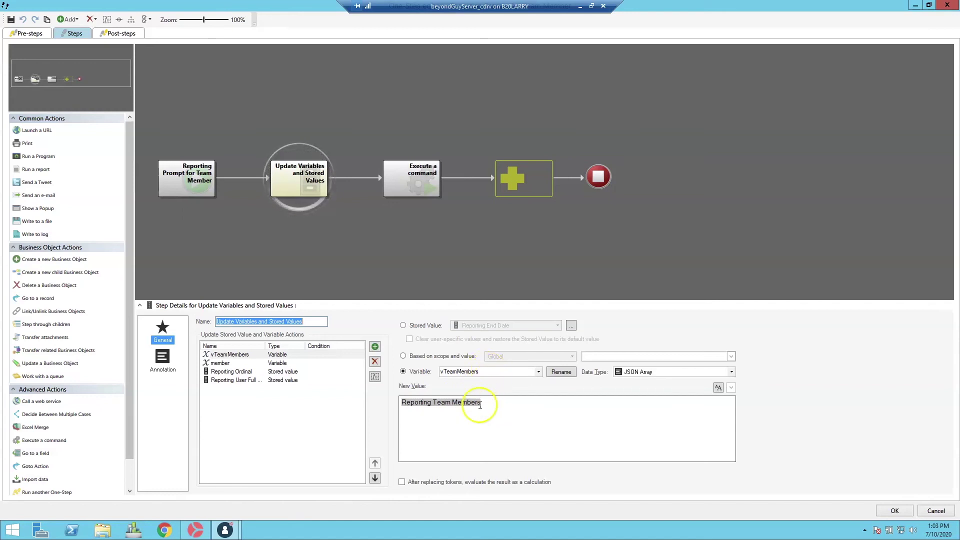
{"action": "left_click", "coordinate": [222, 363]}
{"action": "right_click", "coordinate": [426, 404]}
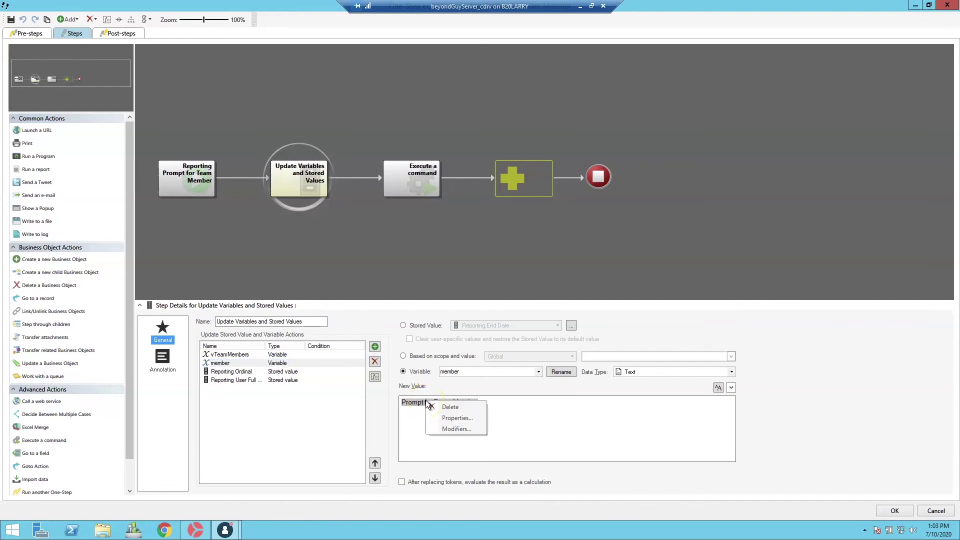
{"action": "left_click", "coordinate": [454, 416]}
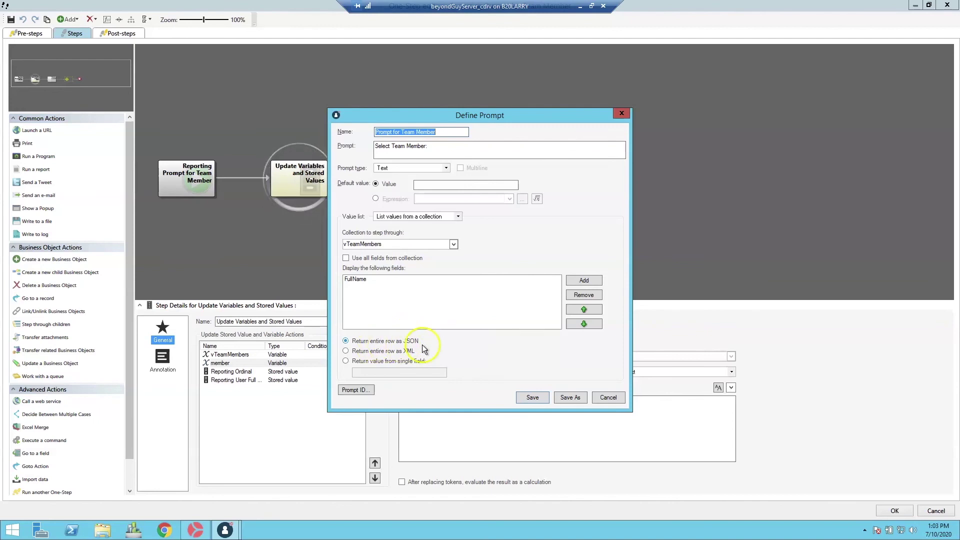
{"action": "left_click", "coordinate": [533, 397]}
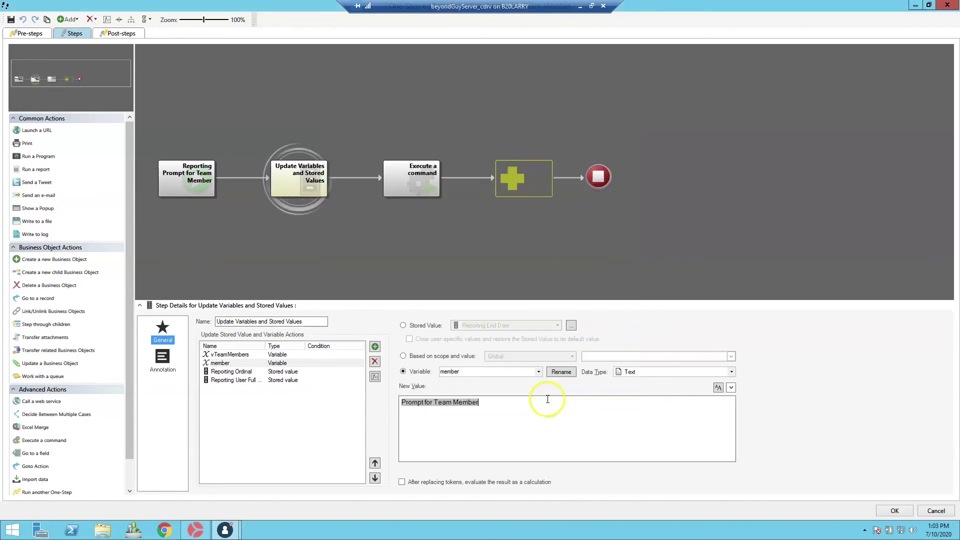
Inspect the member token's modifiers in the Reporting Ordinal action's new value, including Number from Element.
{"action": "left_click", "coordinate": [239, 373]}
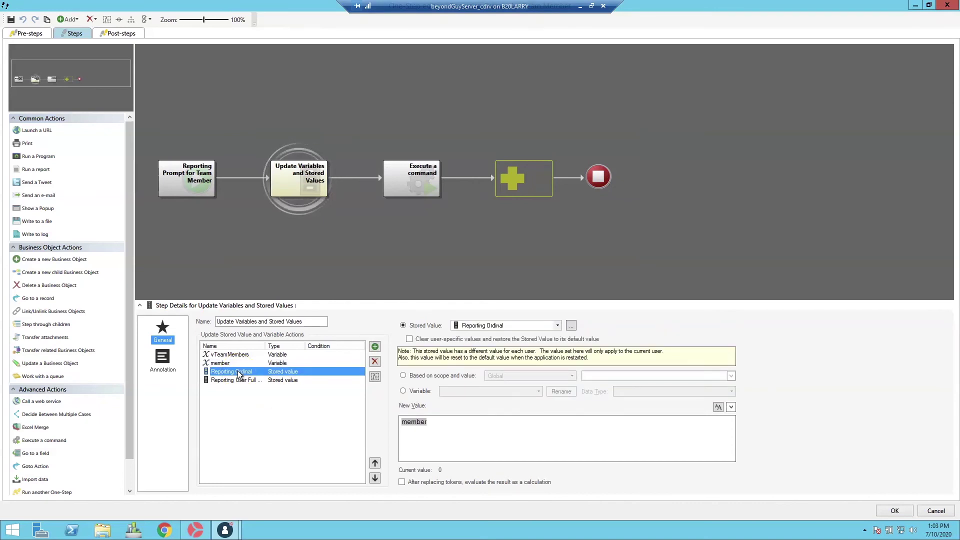
{"action": "right_click", "coordinate": [416, 420]}
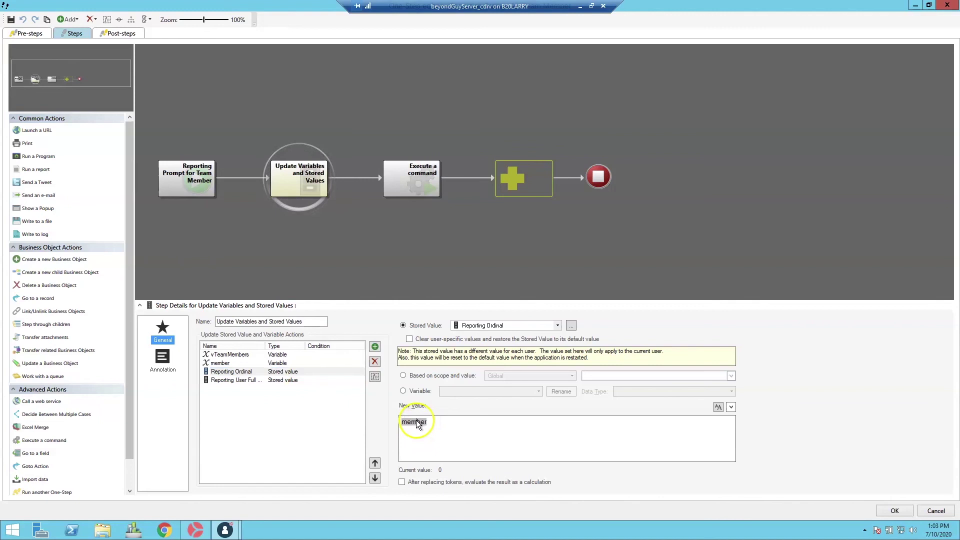
{"action": "left_click", "coordinate": [430, 444]}
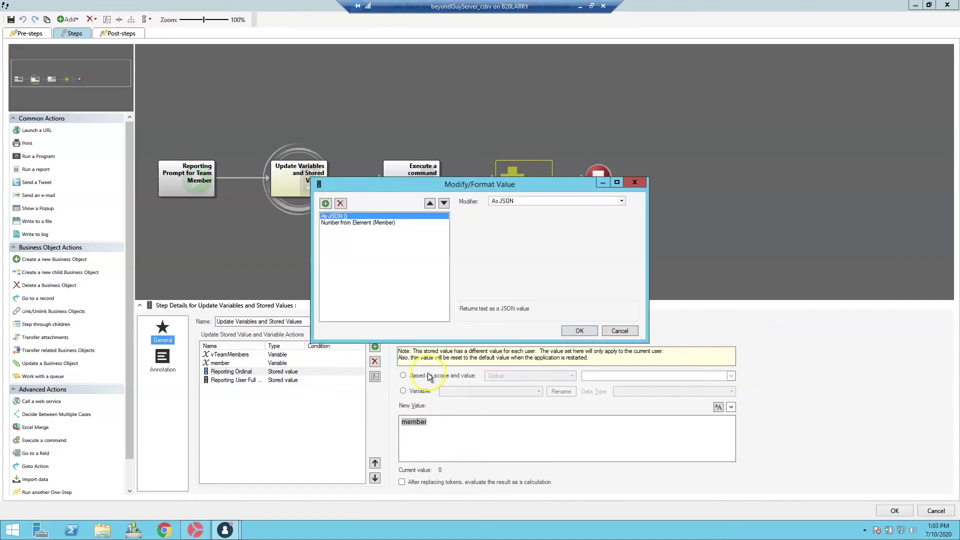
{"action": "left_click", "coordinate": [335, 223]}
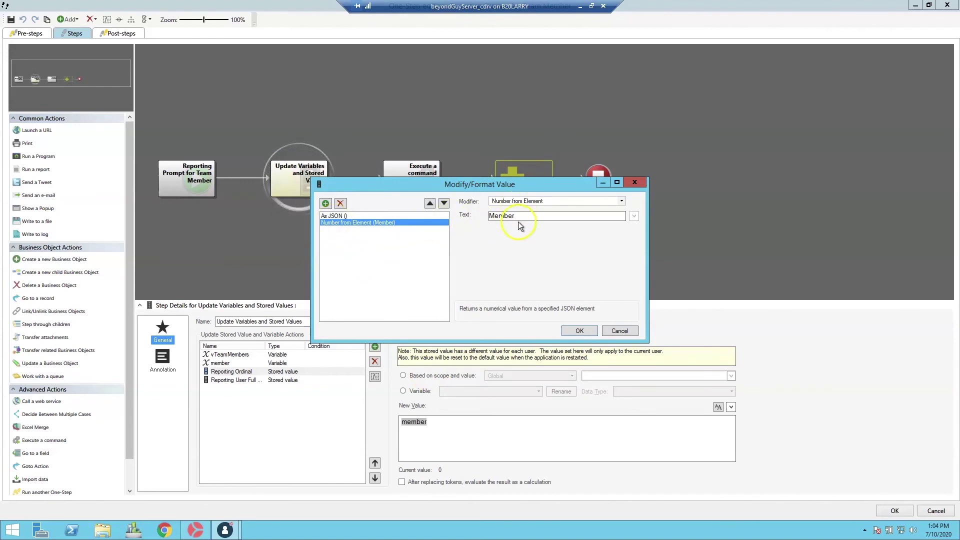
{"action": "left_click", "coordinate": [580, 330]}
Inspect the Reporting User Full Name token's modifiers, including String from Element, and accept the One-Step after checking its Execute a command action.
{"action": "left_click", "coordinate": [242, 380]}
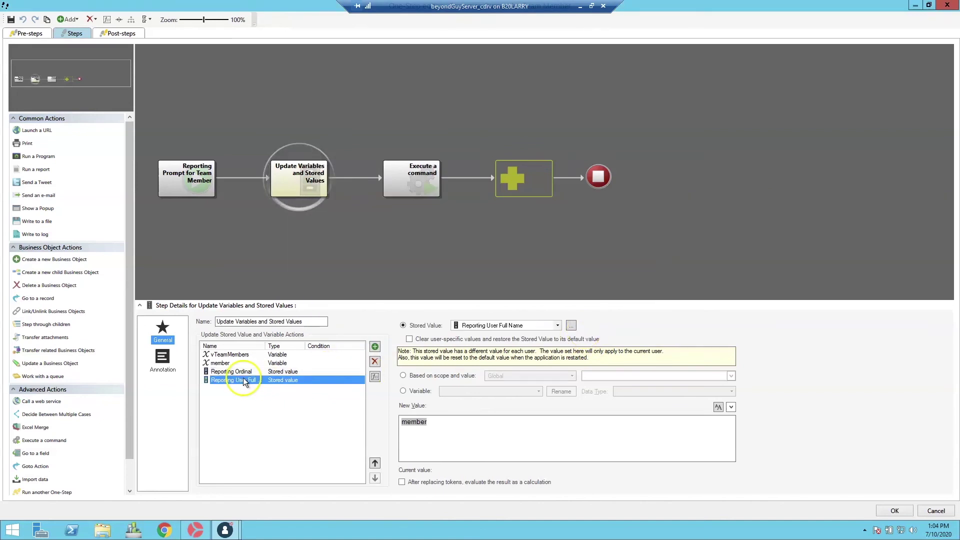
{"action": "right_click", "coordinate": [407, 421]}
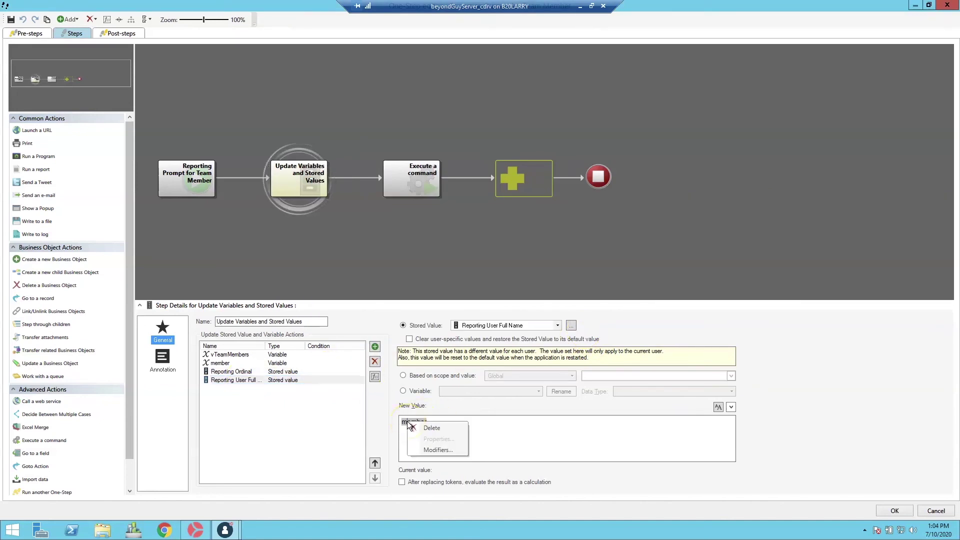
{"action": "left_click", "coordinate": [434, 450]}
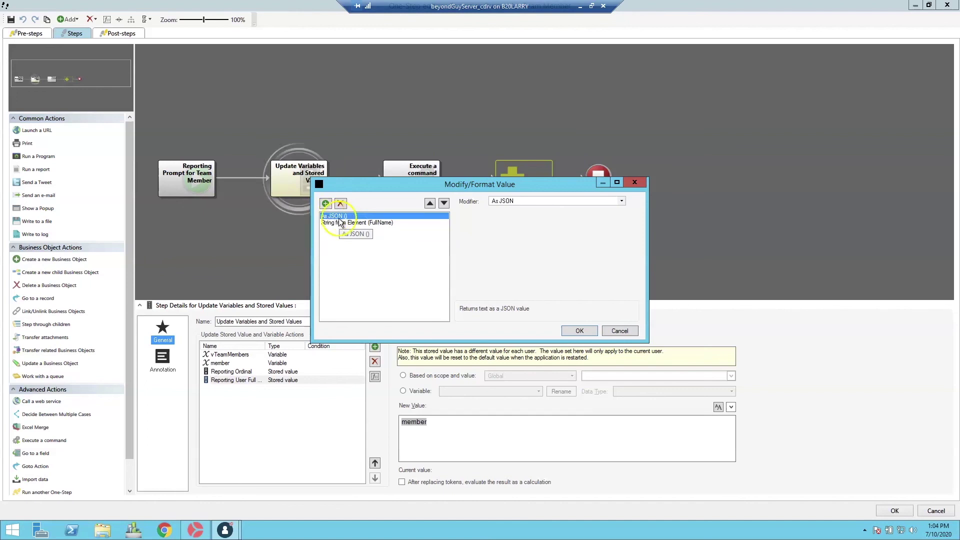
{"action": "left_click", "coordinate": [331, 223]}
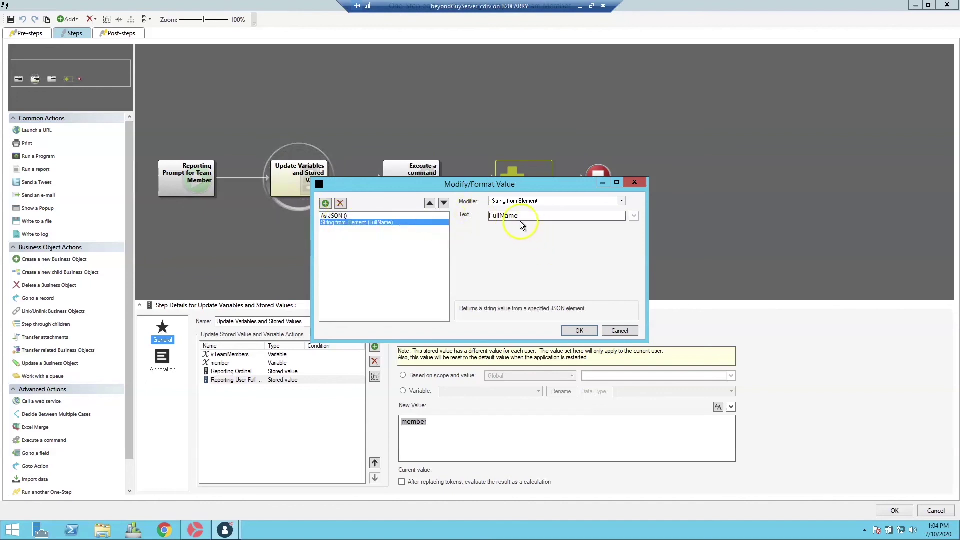
{"action": "left_click", "coordinate": [578, 331]}
{"action": "left_click", "coordinate": [409, 186]}
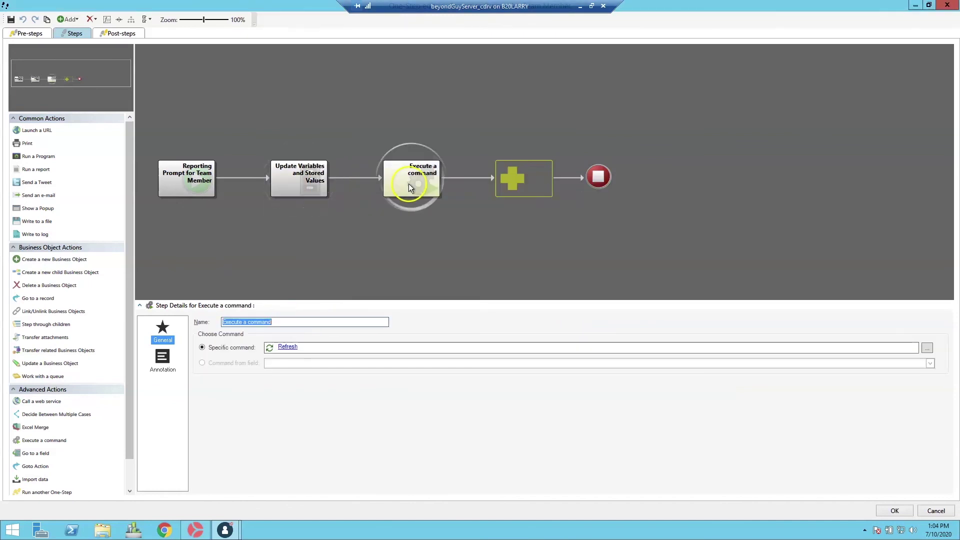
{"action": "left_click", "coordinate": [896, 510]}
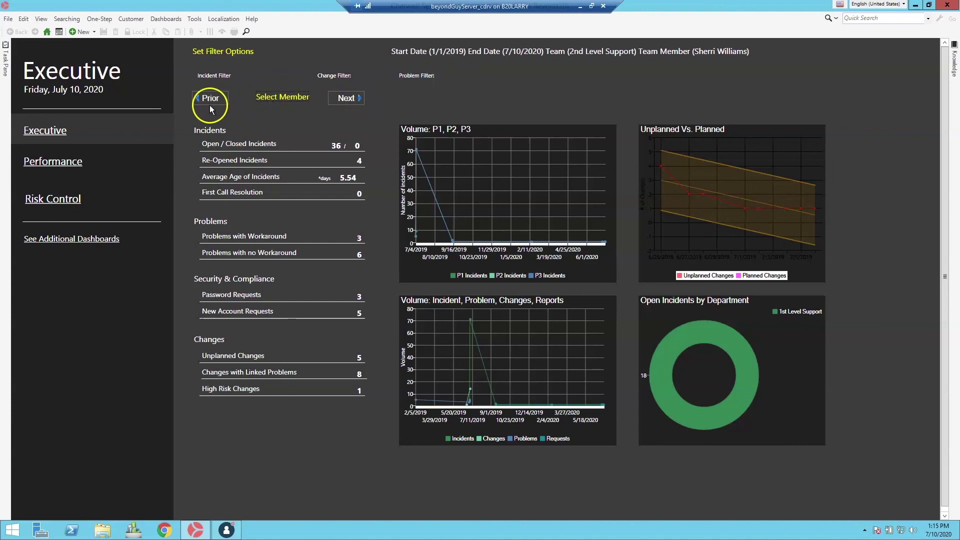
Switch to the Executive dashboard and filter it by the fourth team member in the Select Member prompt.
{"action": "left_click", "coordinate": [272, 98]}
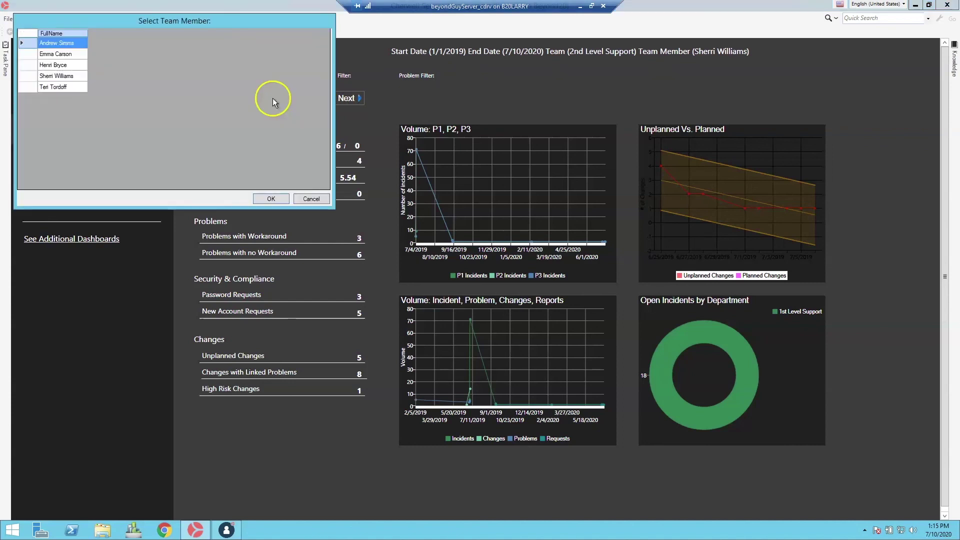
{"action": "left_click", "coordinate": [56, 65]}
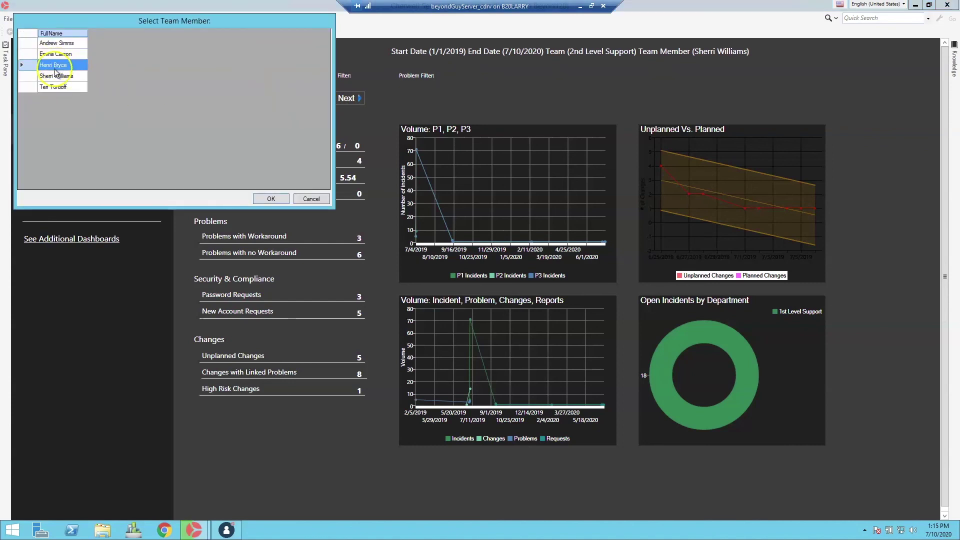
{"action": "left_click", "coordinate": [55, 76]}
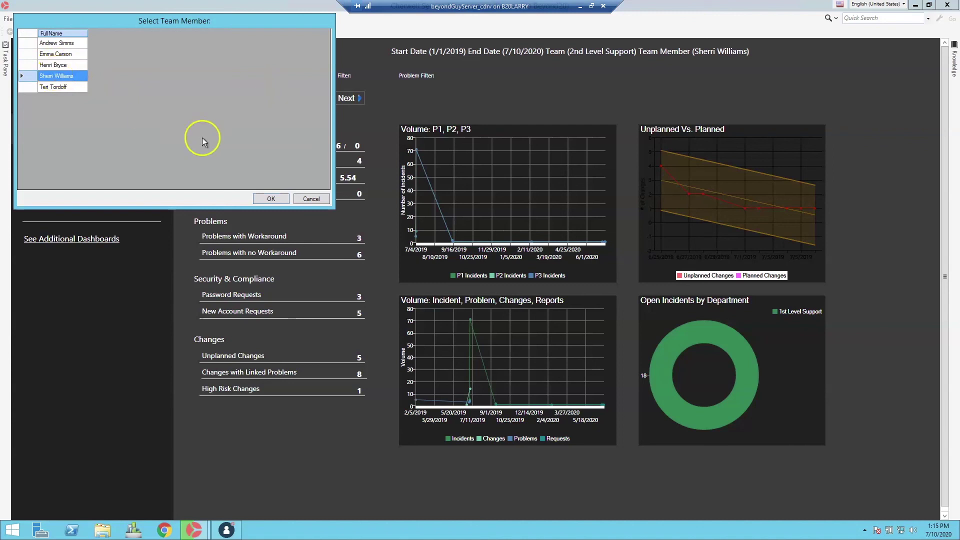
{"action": "left_click", "coordinate": [271, 199]}
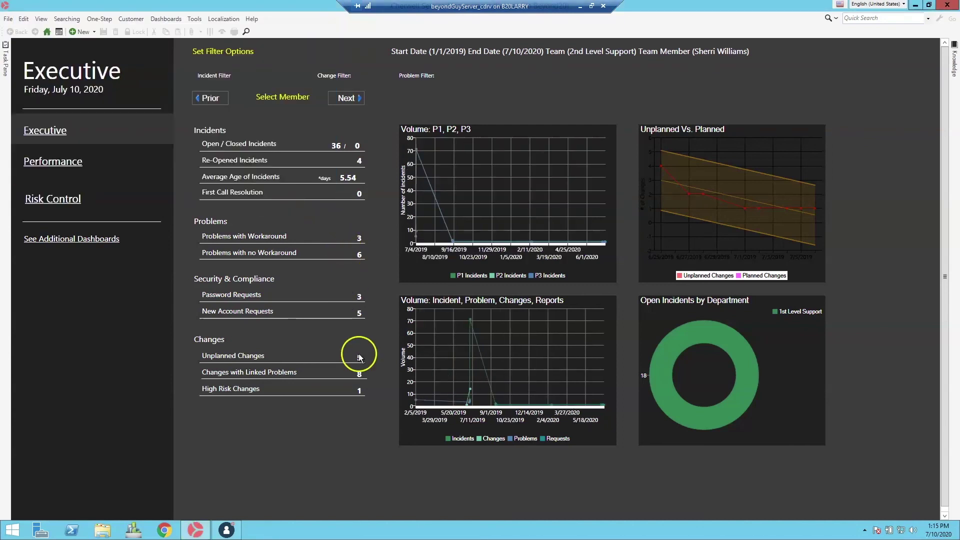